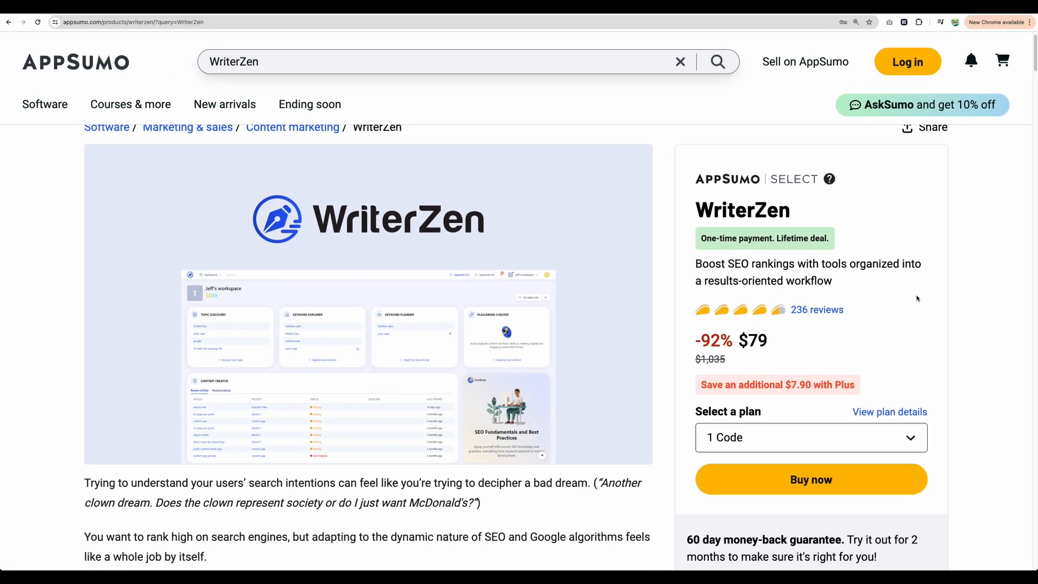
# - Read through the WriterZen deal's summary, overview and feature descriptions on the AppSumo product page
pyautogui.scroll(-6, 670, 319)
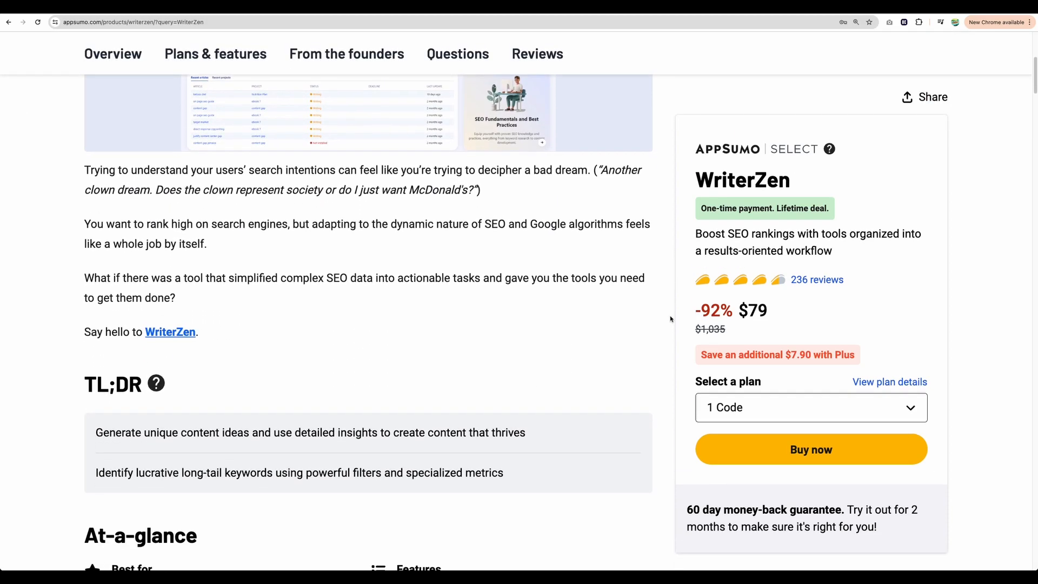
pyautogui.scroll(-2, 670, 319)
pyautogui.scroll(-15, 670, 319)
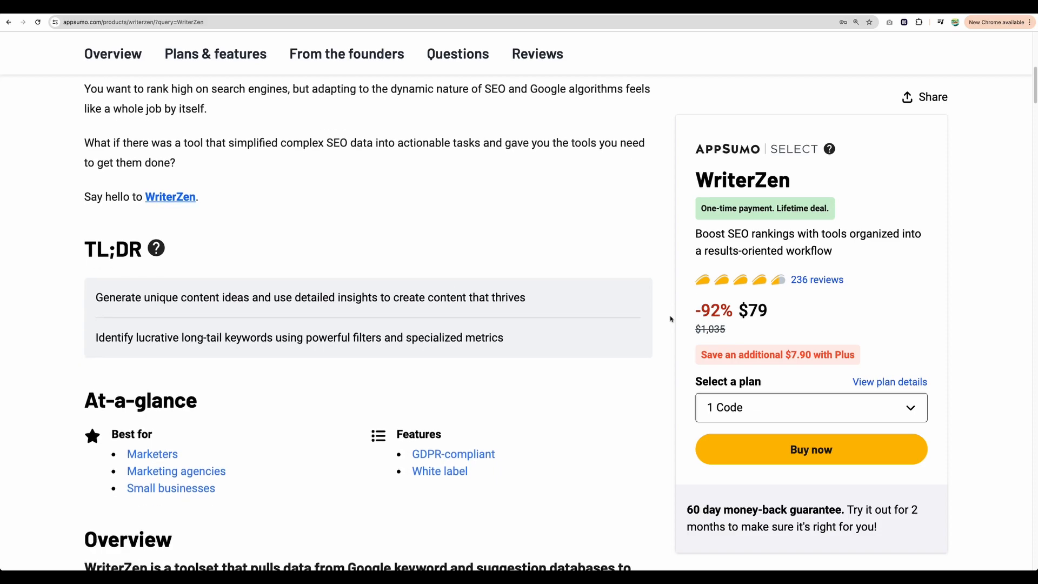
pyautogui.scroll(-11, 670, 319)
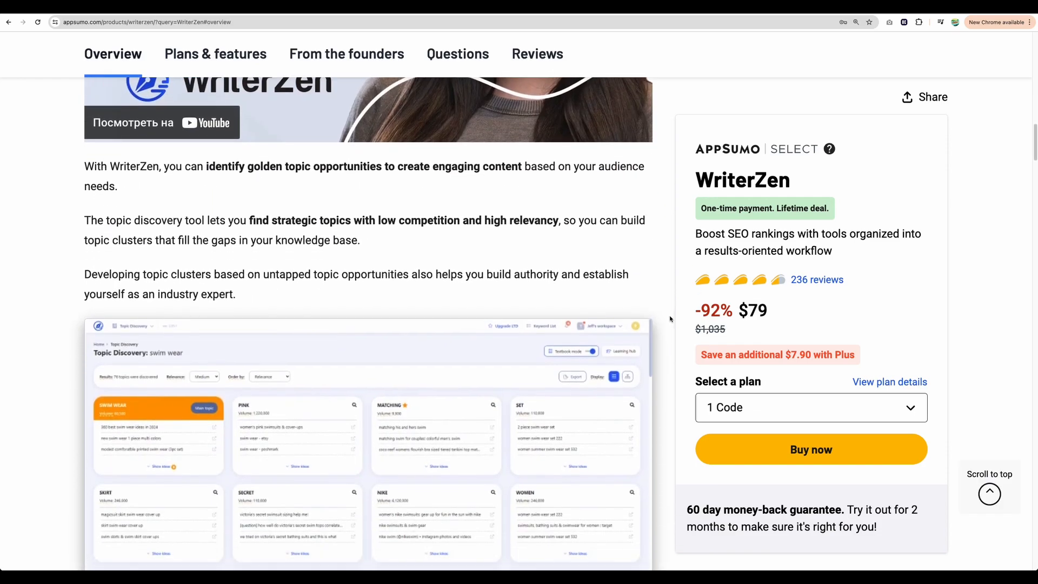
pyautogui.scroll(-15, 669, 319)
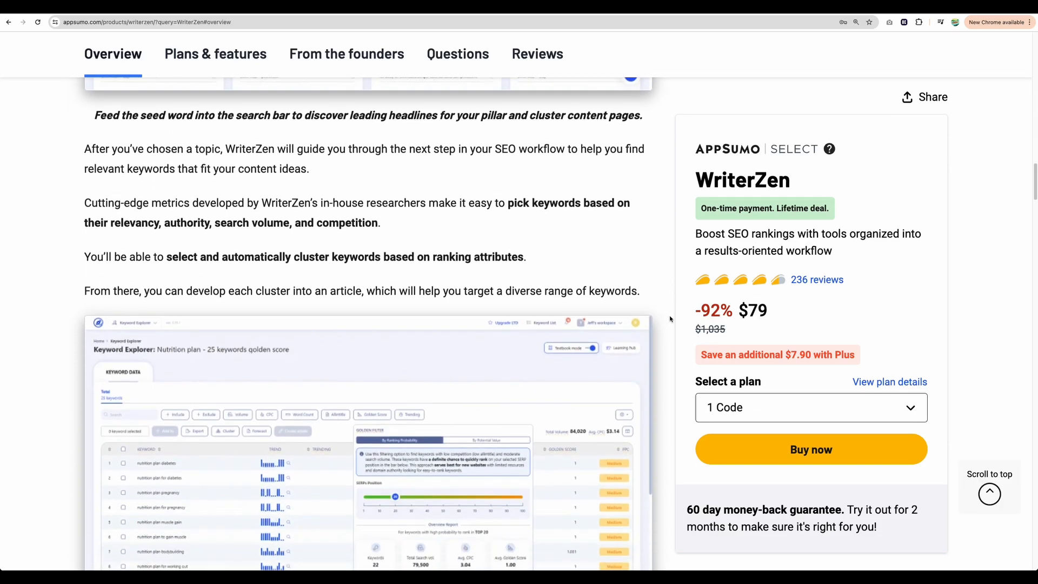
pyautogui.scroll(-14, 670, 318)
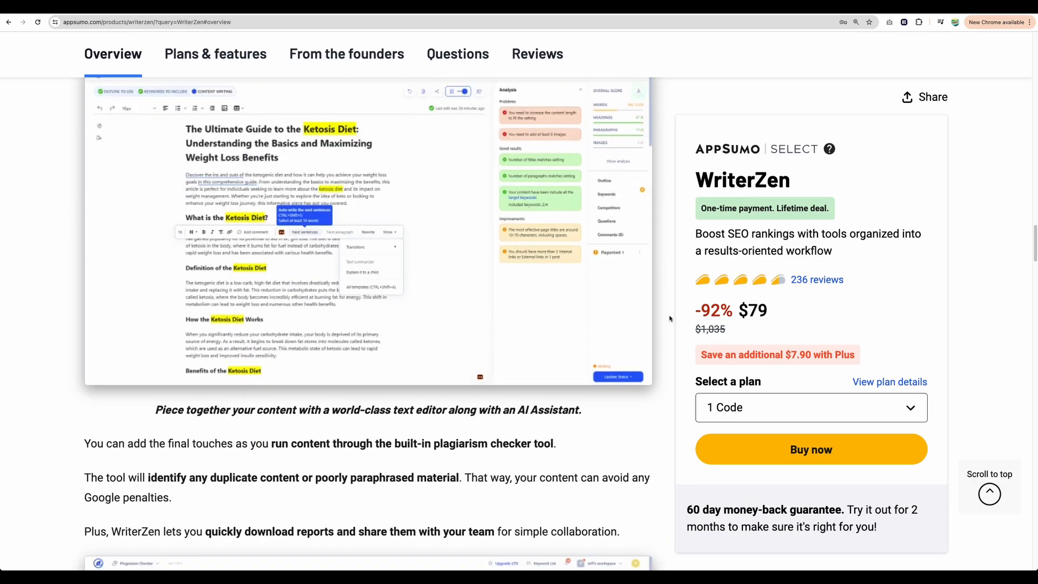
pyautogui.scroll(-7, 671, 319)
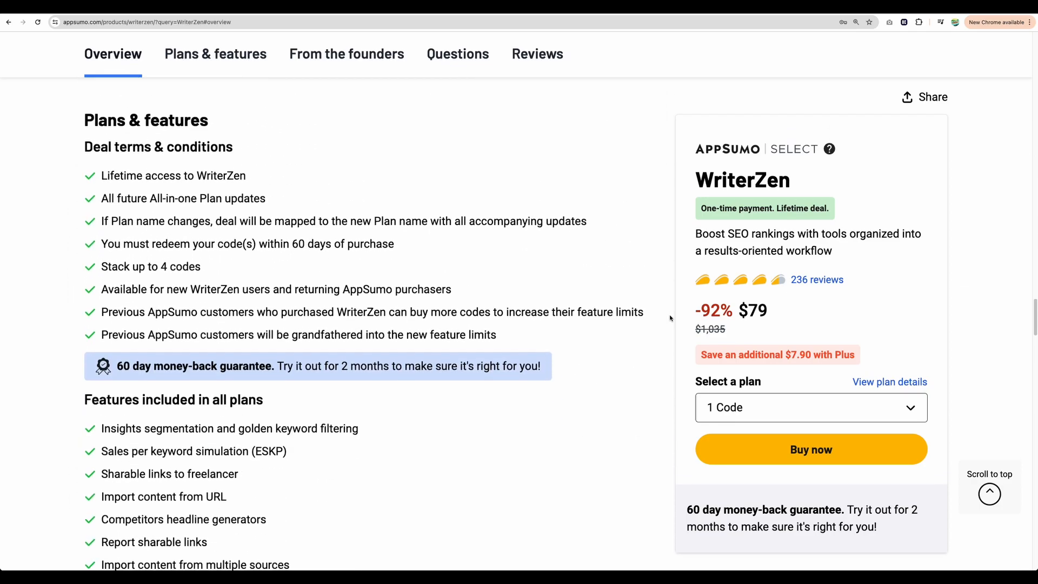
# - Review the deal terms and compare the Single, Double and Multiple plans of the WriterZen offer
pyautogui.scroll(-6, 670, 319)
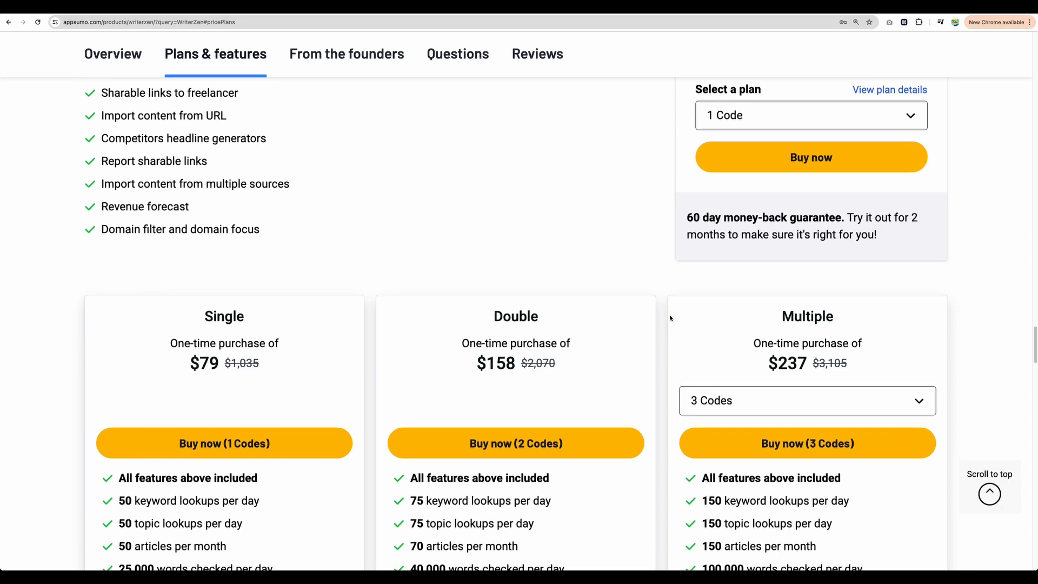
pyautogui.scroll(-1, 670, 319)
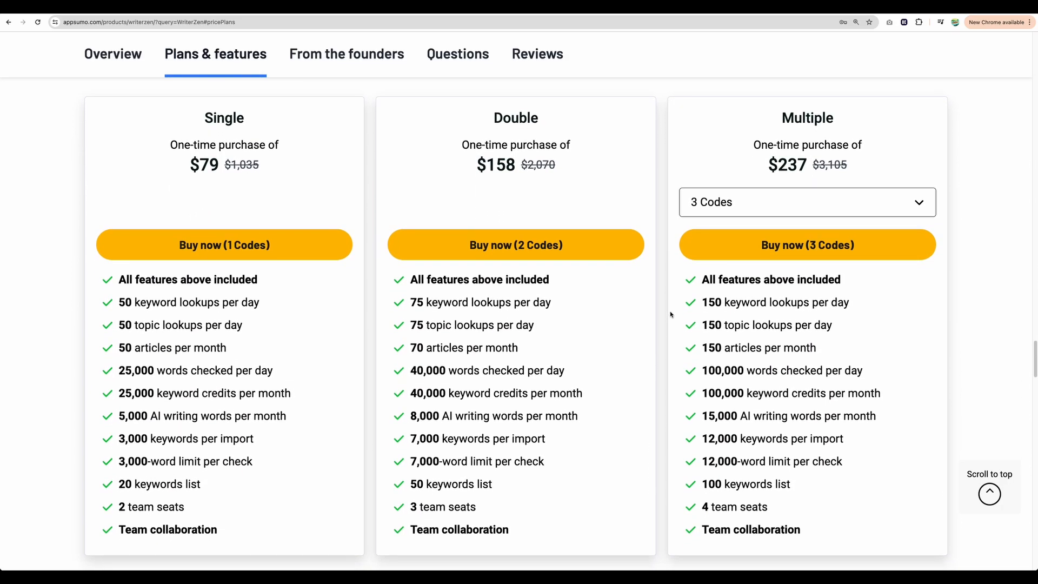
pyautogui.scroll(-1, 668, 314)
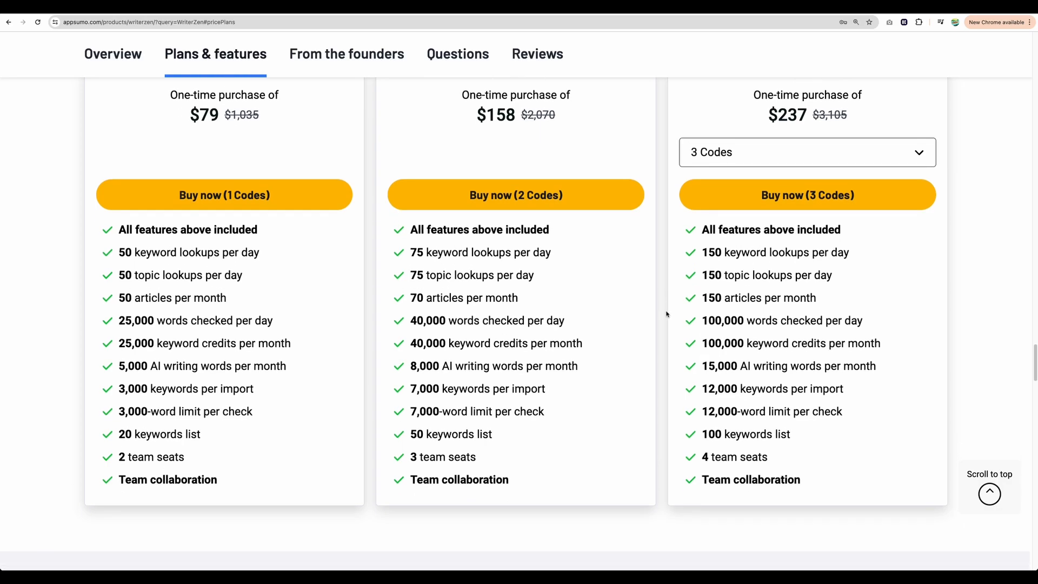
pyautogui.scroll(1, 667, 313)
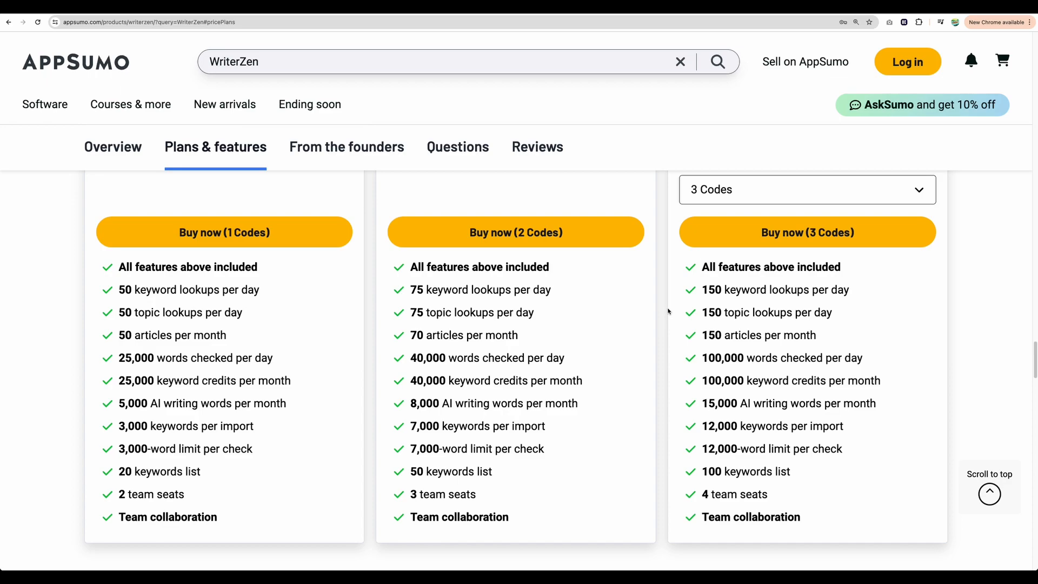
pyautogui.scroll(15, 663, 310)
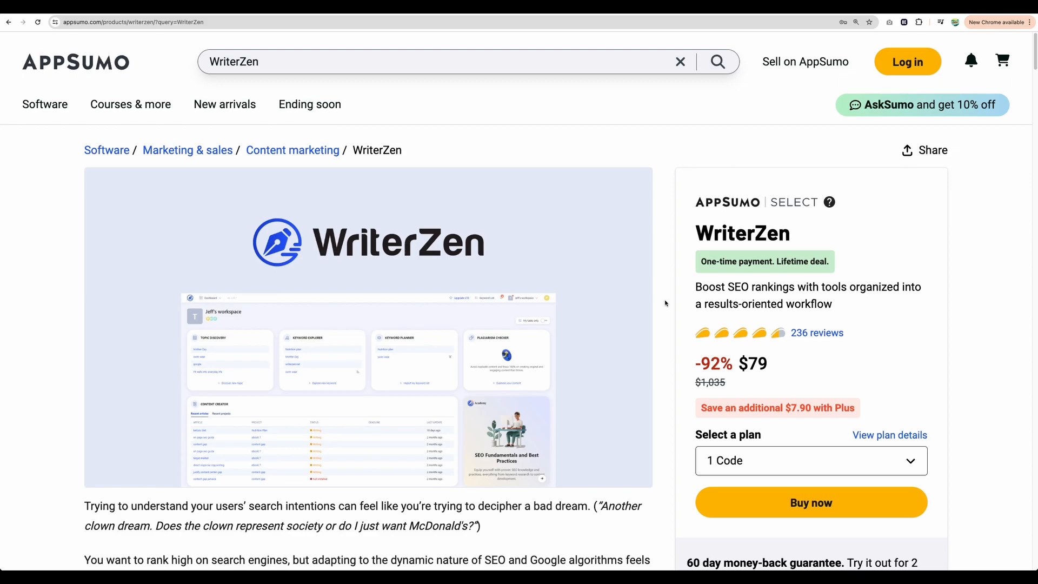
pyautogui.scroll(-20, 665, 303)
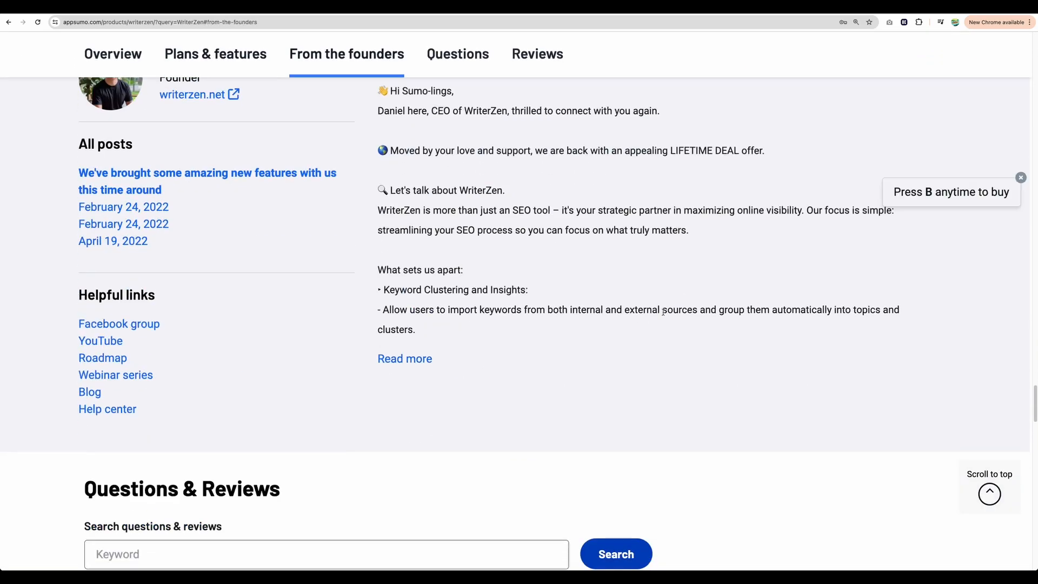
pyautogui.scroll(10, 663, 311)
pyautogui.scroll(3, 663, 314)
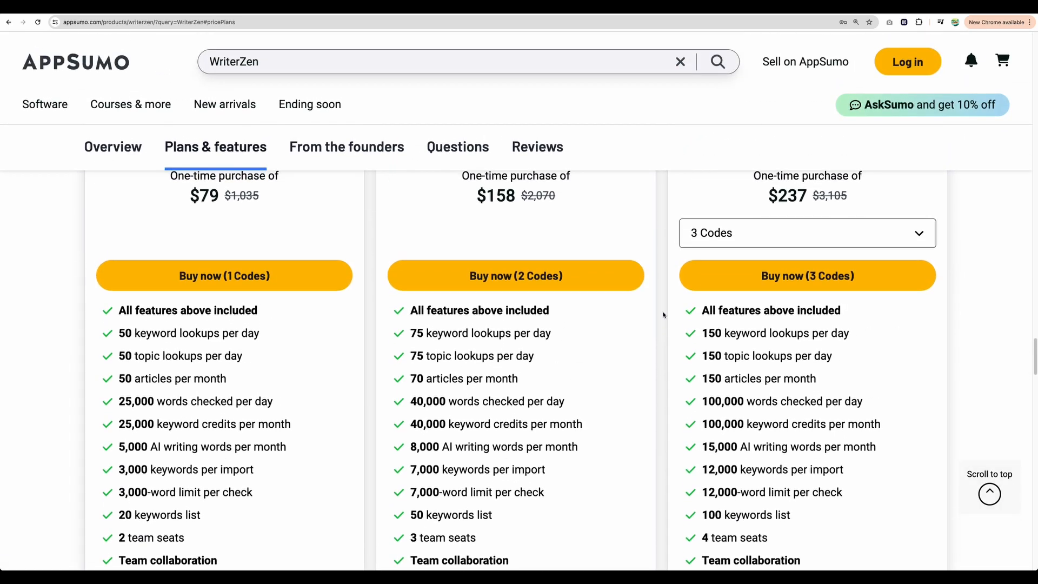
pyautogui.scroll(-3, 664, 314)
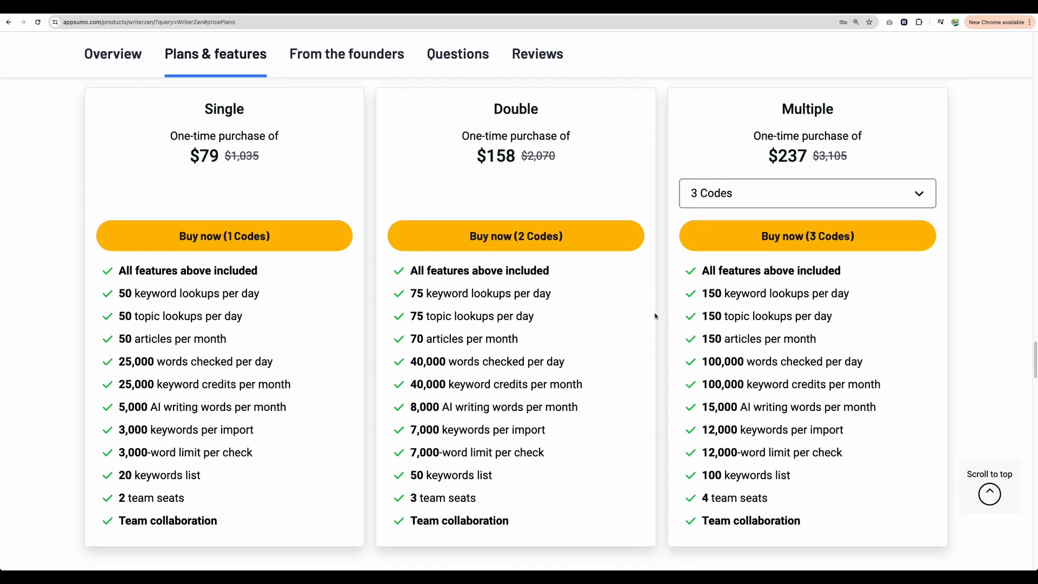
pyautogui.scroll(-1, 345, 321)
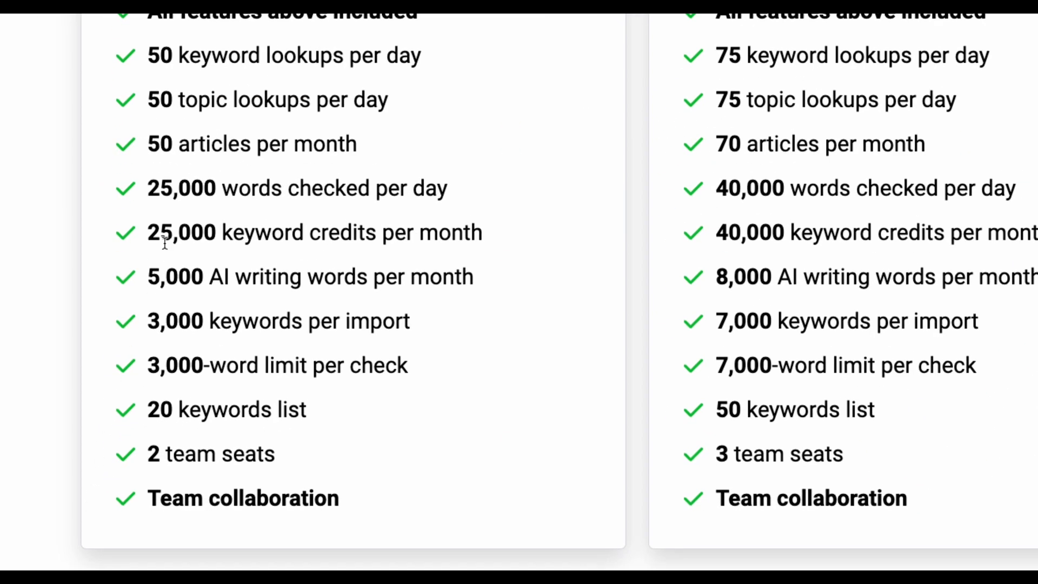
# - Highlight the Single plan's limits for articles, AI writing words, keywords per import and team seats
pyautogui.moveTo(125, 295); pyautogui.dragTo(218, 293)
pyautogui.moveTo(341, 96); pyautogui.dragTo(363, 100)
pyautogui.moveTo(149, 145); pyautogui.dragTo(345, 145)
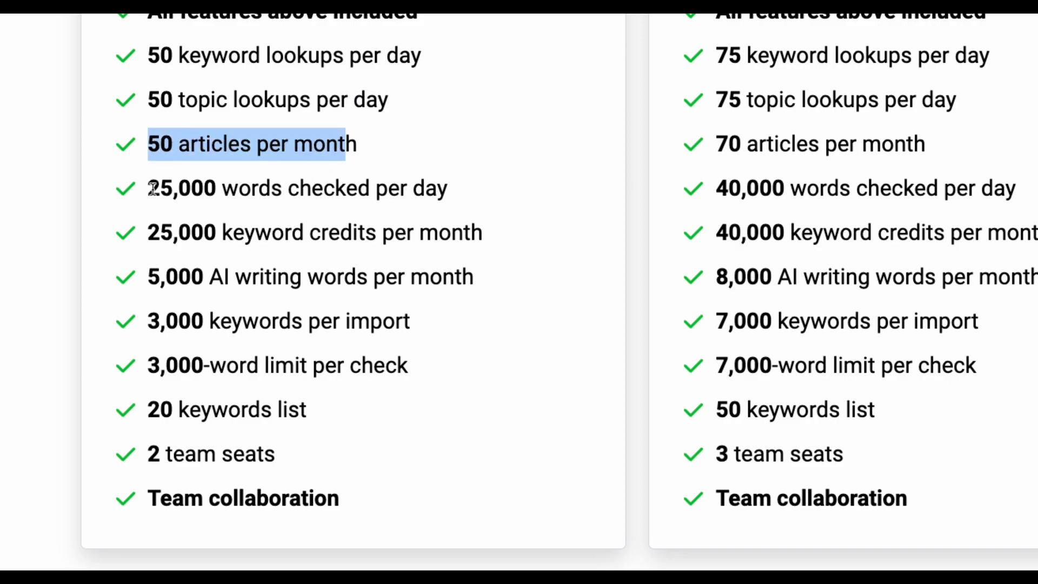
pyautogui.moveTo(164, 277); pyautogui.dragTo(456, 276)
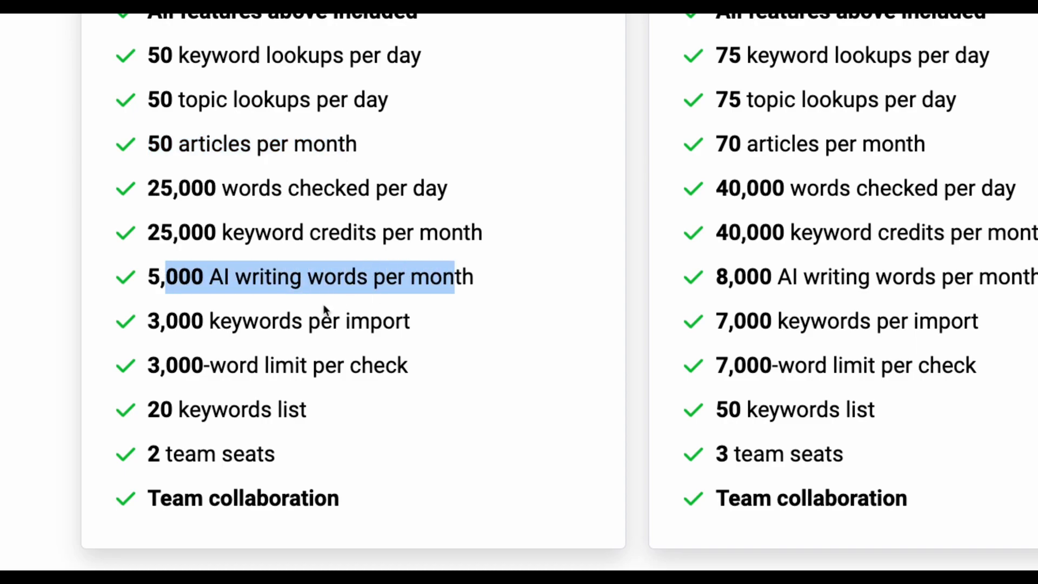
pyautogui.moveTo(148, 322); pyautogui.dragTo(414, 323)
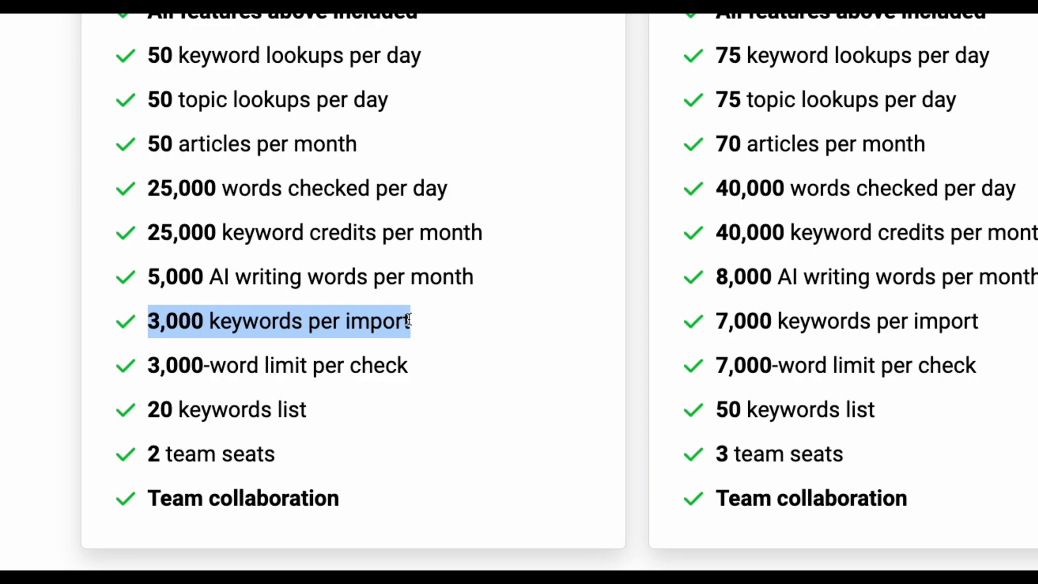
pyautogui.click(306, 454)
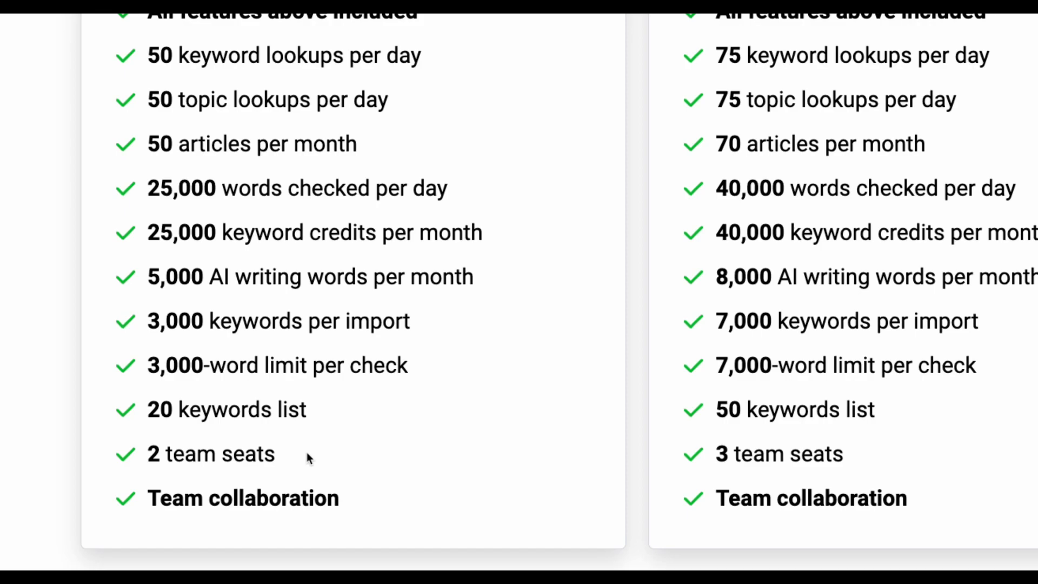
pyautogui.moveTo(307, 454); pyautogui.dragTo(147, 454)
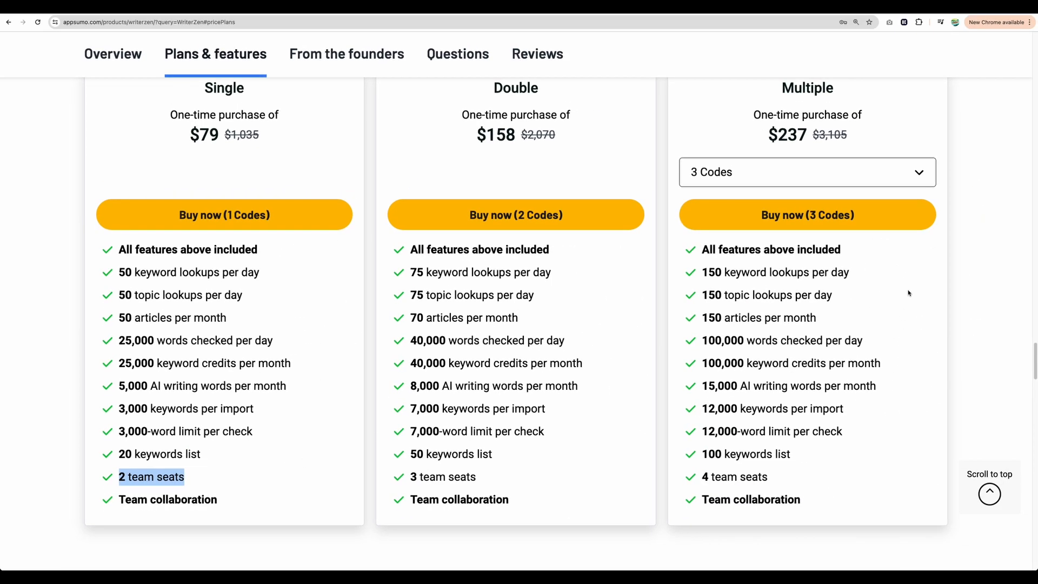
# - Choose the 4 Codes option for the Multiple plan
pyautogui.click(917, 171)
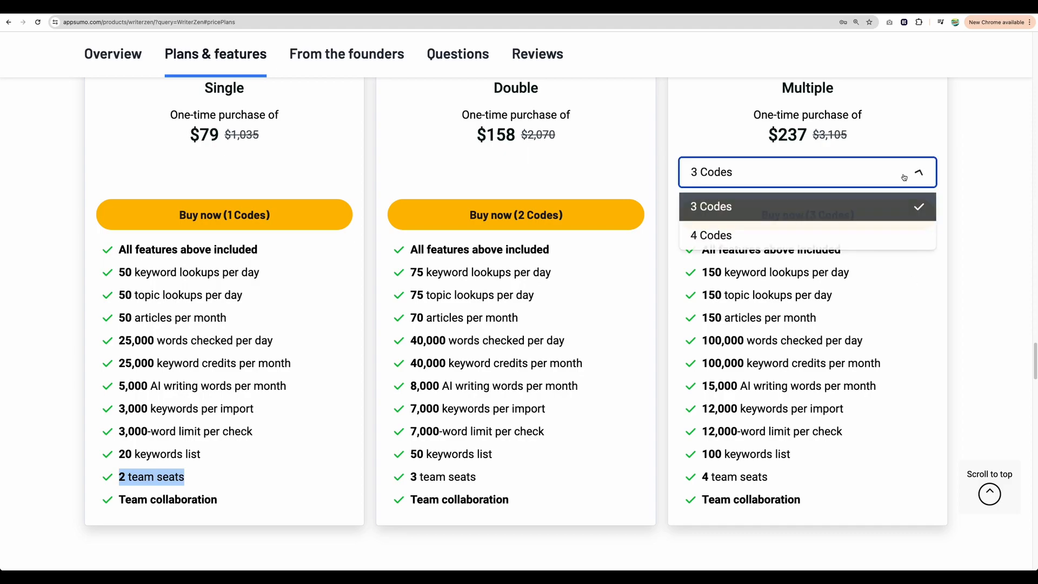
pyautogui.click(885, 233)
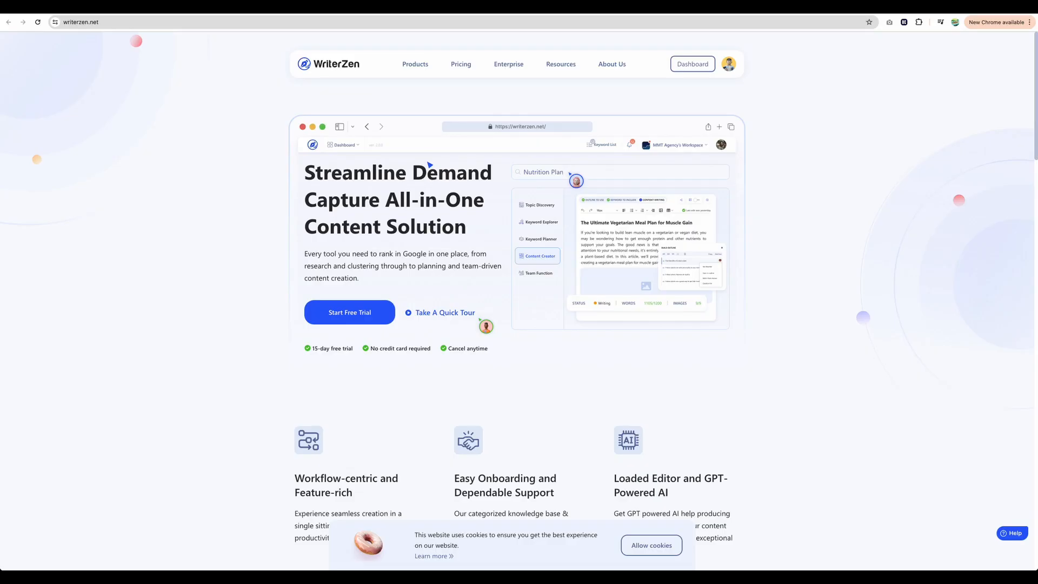
# - Enlarge the WriterZen homepage to 150% zoom
pyautogui.press('super+equal')
pyautogui.press('super+equal')
pyautogui.press('super+equal')
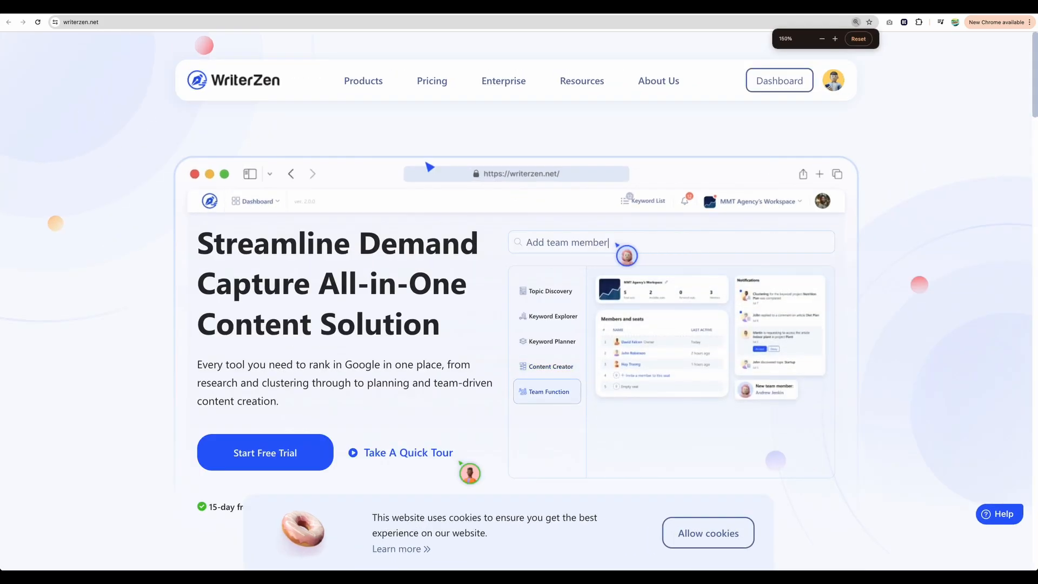
pyautogui.moveTo(363, 83)
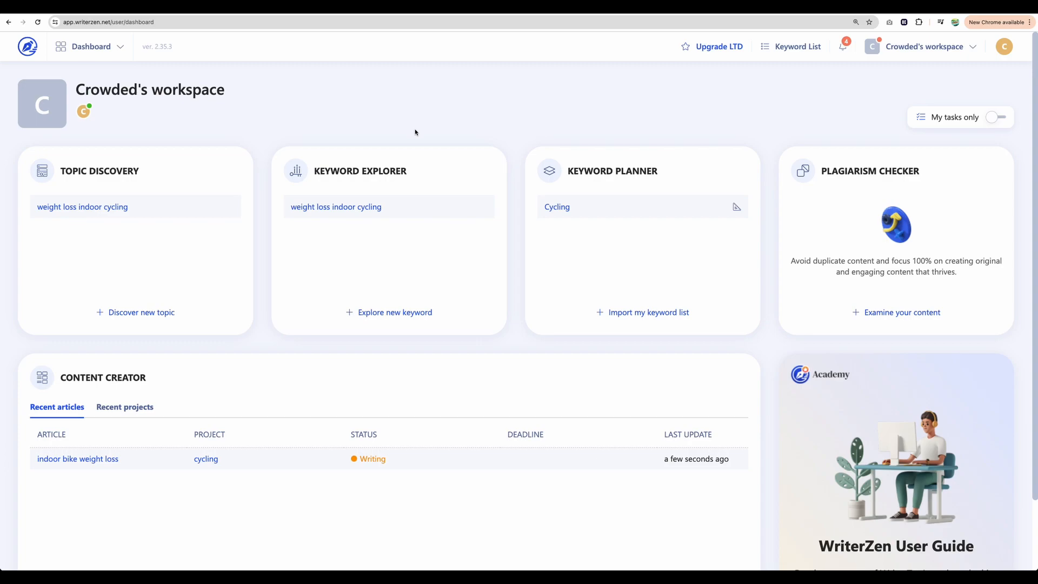
# - Look over the tool sections on the WriterZen dashboard and start discovering a new topic
pyautogui.scroll(-3, 484, 180)
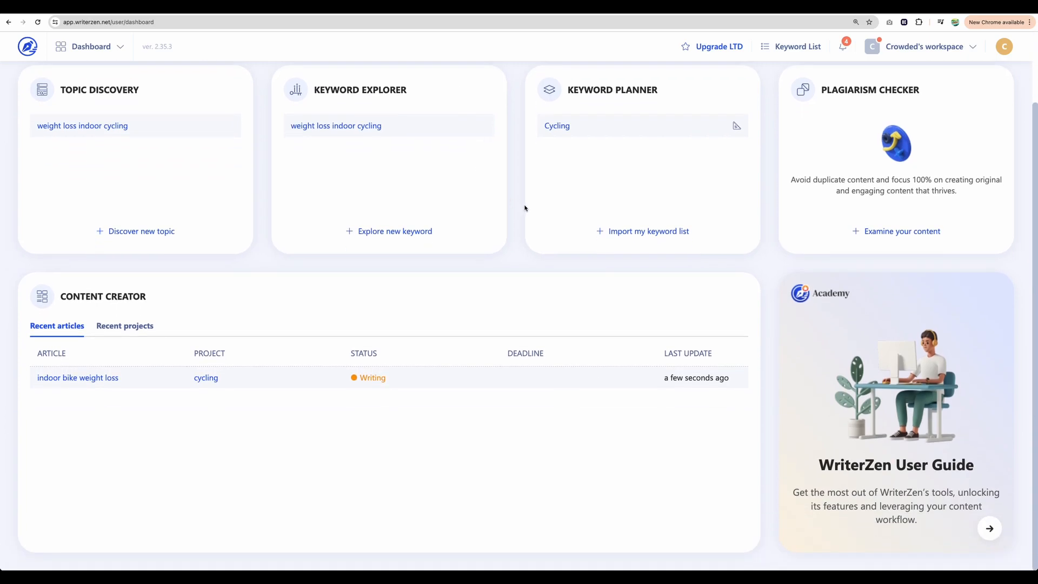
pyautogui.scroll(3, 347, 160)
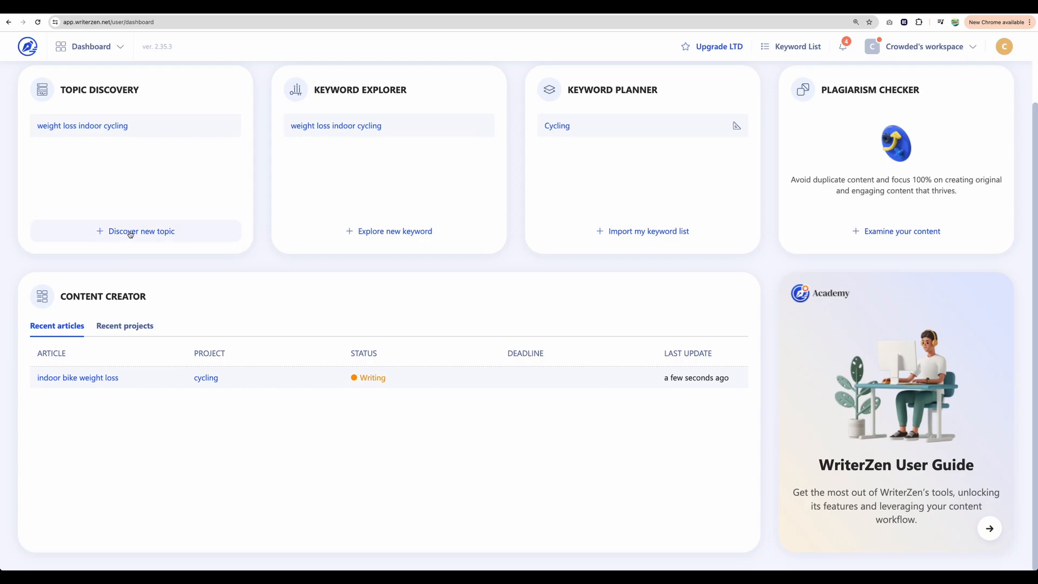
pyautogui.scroll(2, 130, 233)
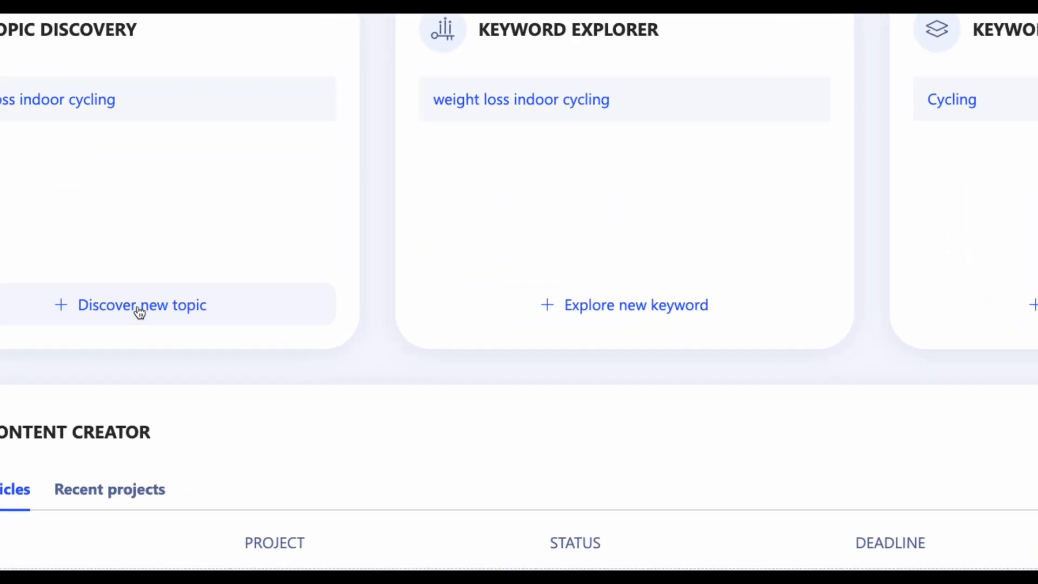
pyautogui.click(141, 306)
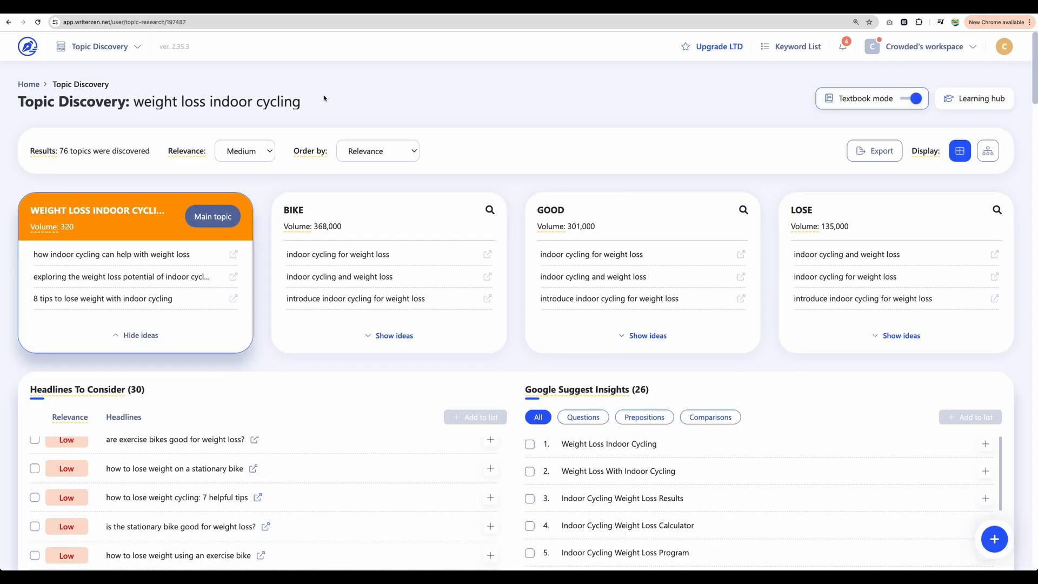
# - Hide the ideas of the main topic "weight loss indoor cycling" and look through the discovered topic cards
pyautogui.click(135, 335)
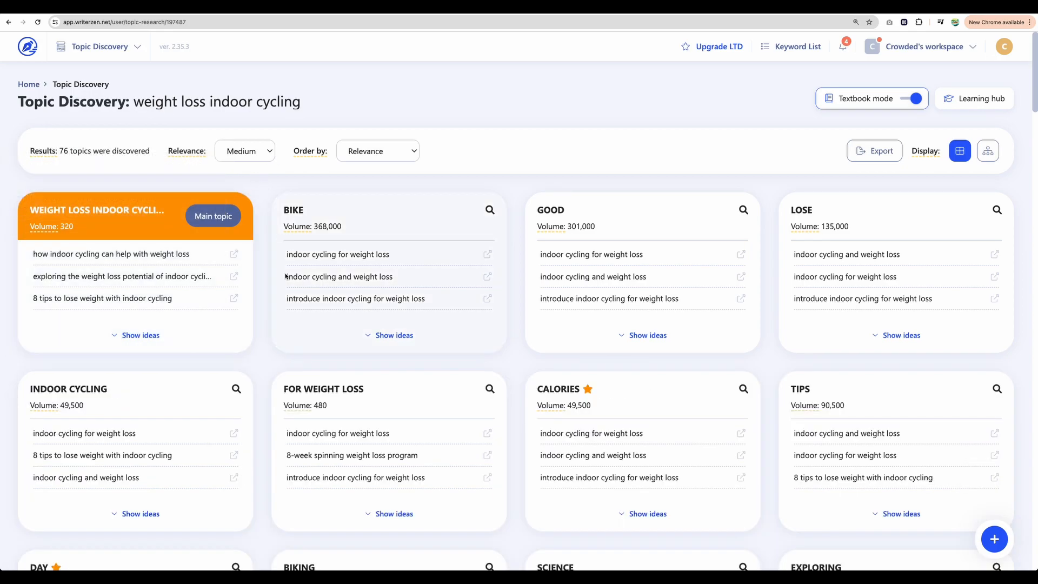
pyautogui.scroll(-4, 287, 278)
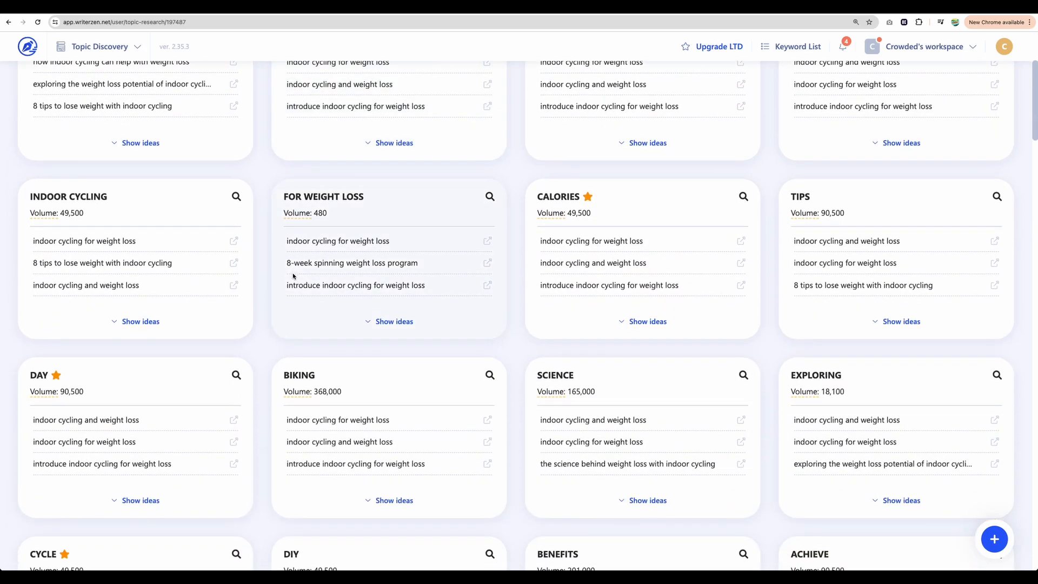
pyautogui.scroll(-2, 292, 275)
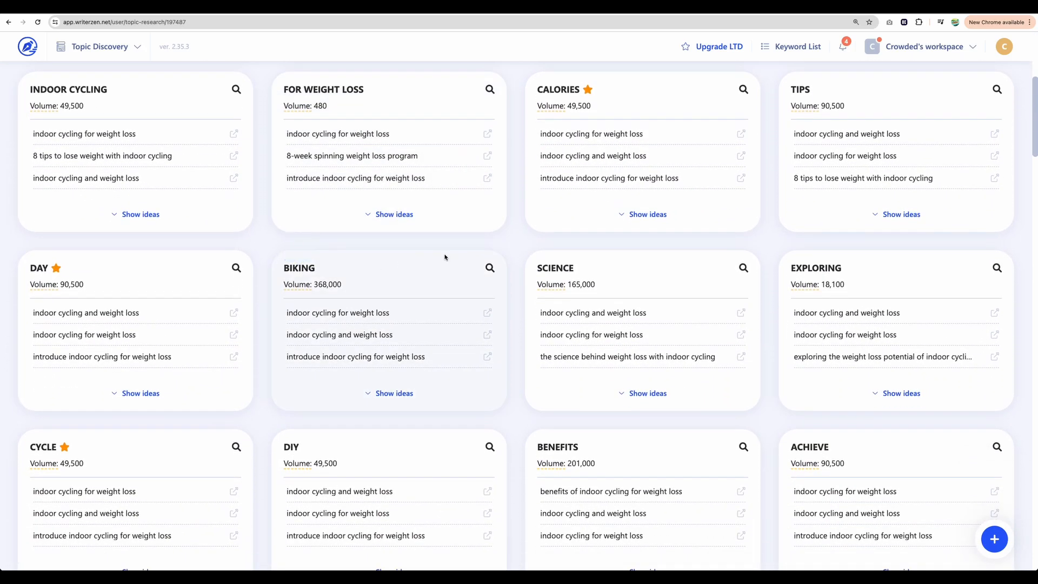
pyautogui.scroll(-2, 445, 257)
pyautogui.scroll(8, 284, 267)
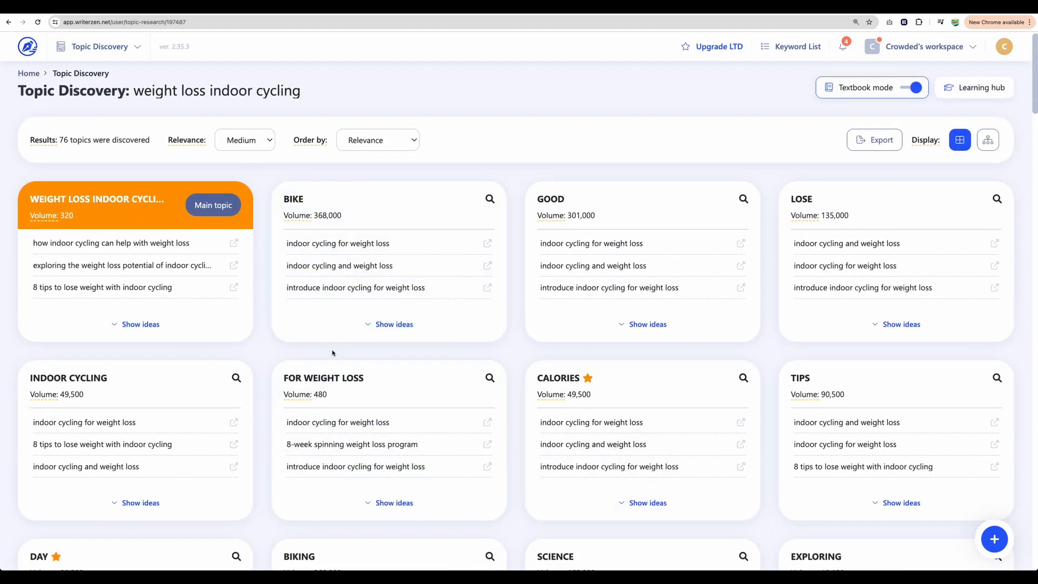
# - Show the ideas for the Indoor Cycling topic and review its headlines, Google suggestions and related searches
pyautogui.moveTo(296, 398)
pyautogui.click(138, 502)
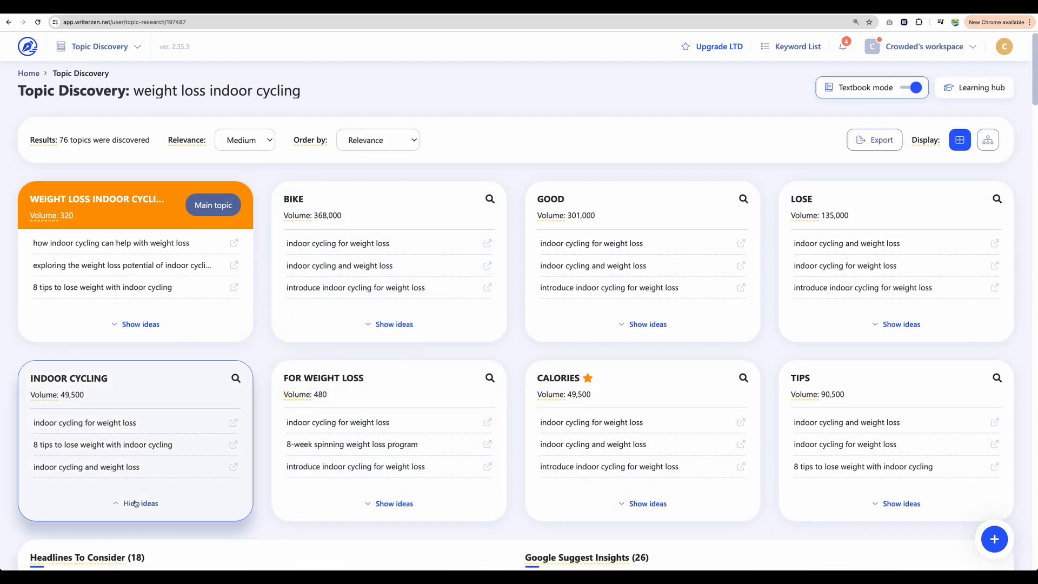
pyautogui.scroll(-3, 139, 494)
pyautogui.scroll(-3, 164, 381)
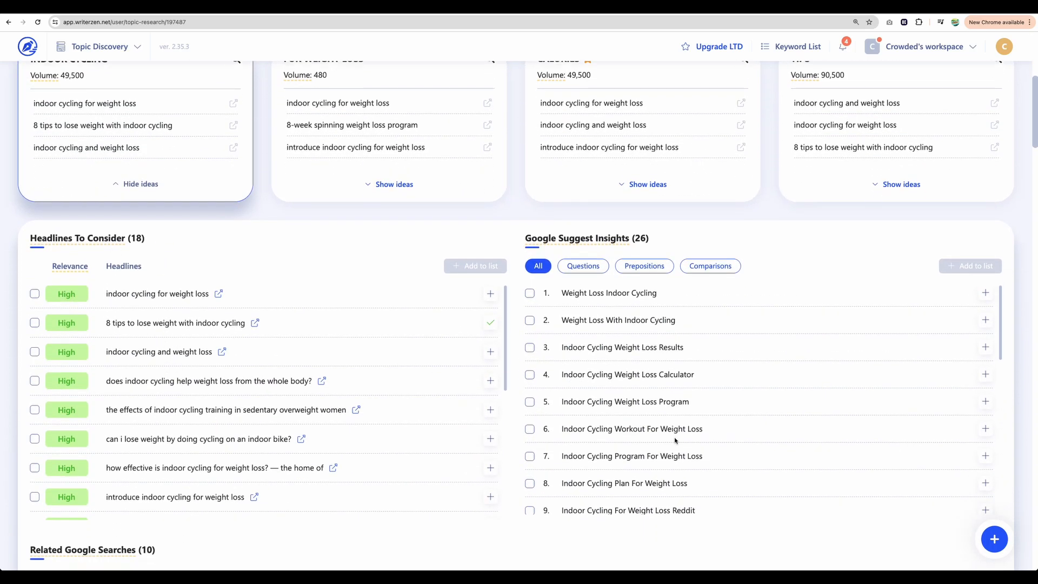
pyautogui.scroll(-10, 287, 313)
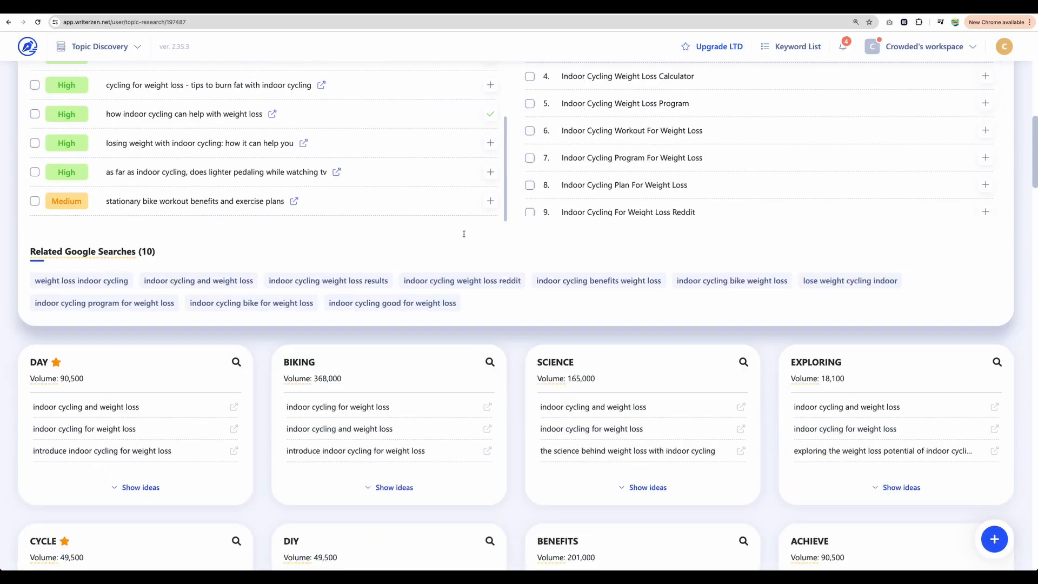
# - Show the ideas for the main topic "weight loss indoor cycling" and look through its headlines and Google suggestions
pyautogui.scroll(-5, 487, 244)
pyautogui.scroll(20, 493, 254)
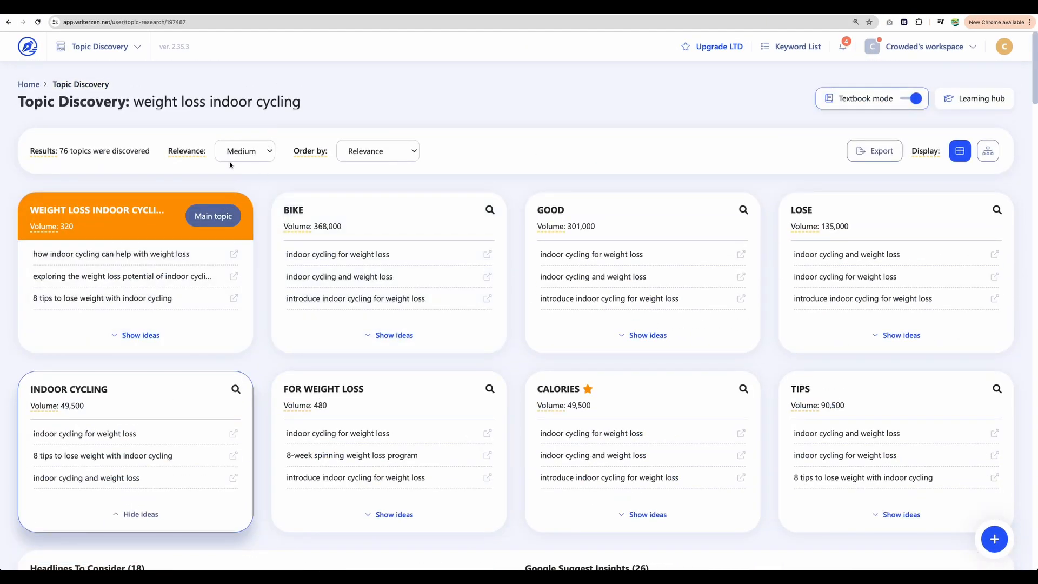
pyautogui.click(130, 337)
pyautogui.scroll(-4, 162, 346)
pyautogui.scroll(-5, 196, 336)
pyautogui.scroll(5, 196, 335)
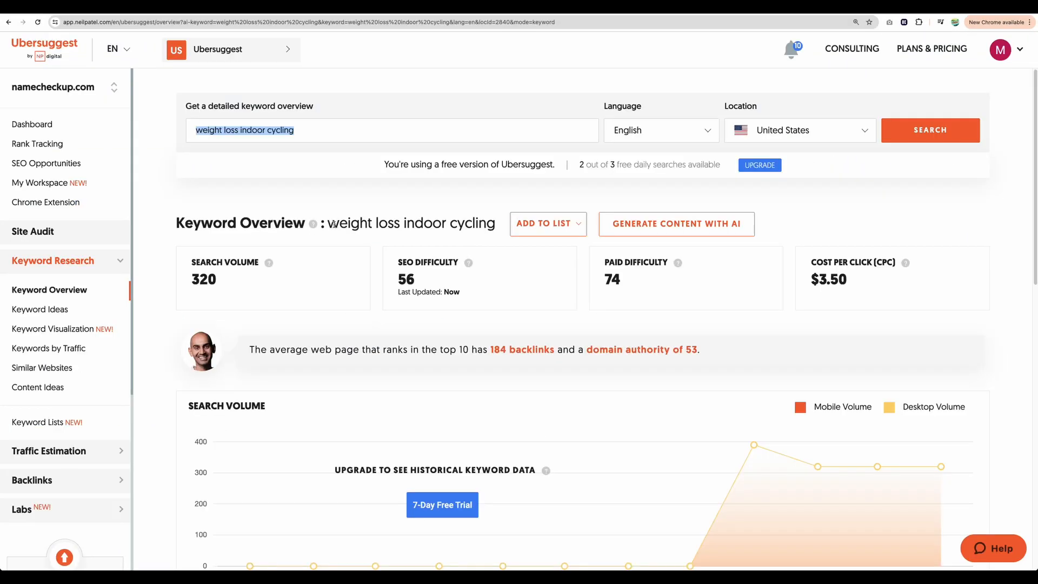
# - Check the keyword overview for "weight loss indoor cycling" in Ubersuggest
pyautogui.moveTo(328, 224); pyautogui.dragTo(504, 225)
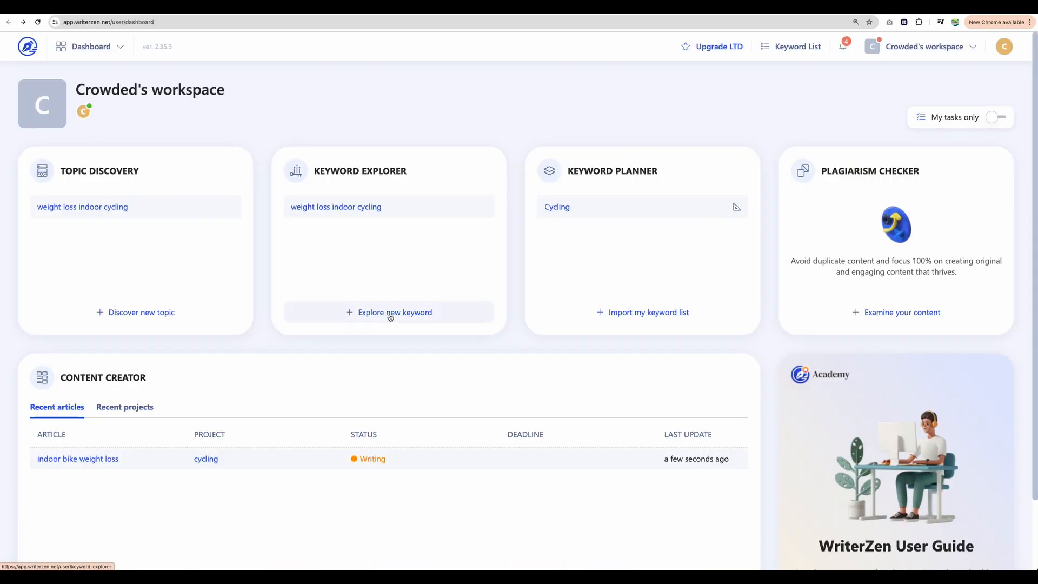
# - Explore the keyword "weight loss indoor cycling" in WriterZen's Keyword Explorer and review its search volume, CPC and SERP overview
pyautogui.click(390, 313)
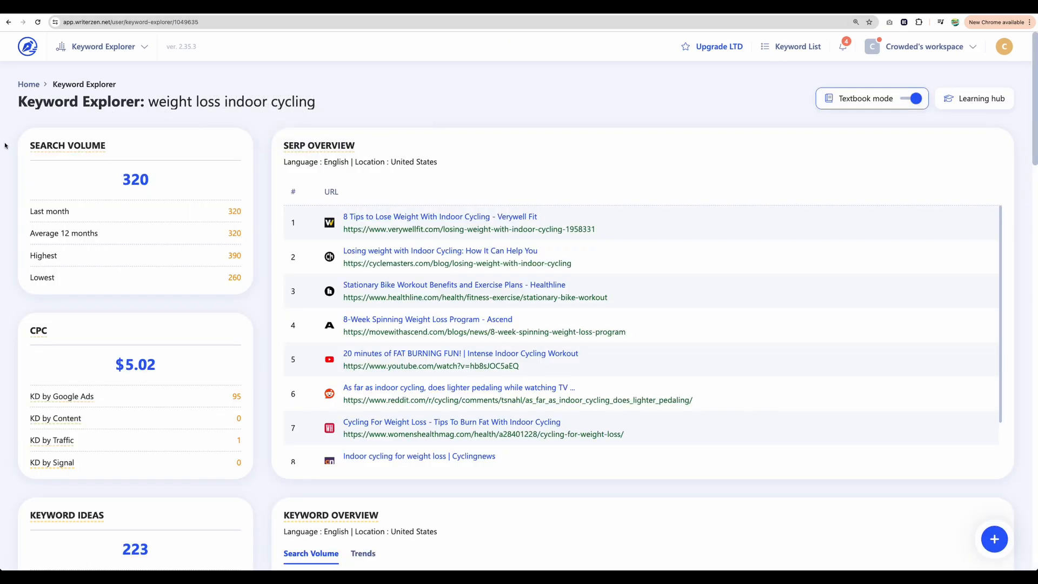
pyautogui.scroll(-5, 5, 145)
pyautogui.scroll(5, 8, 154)
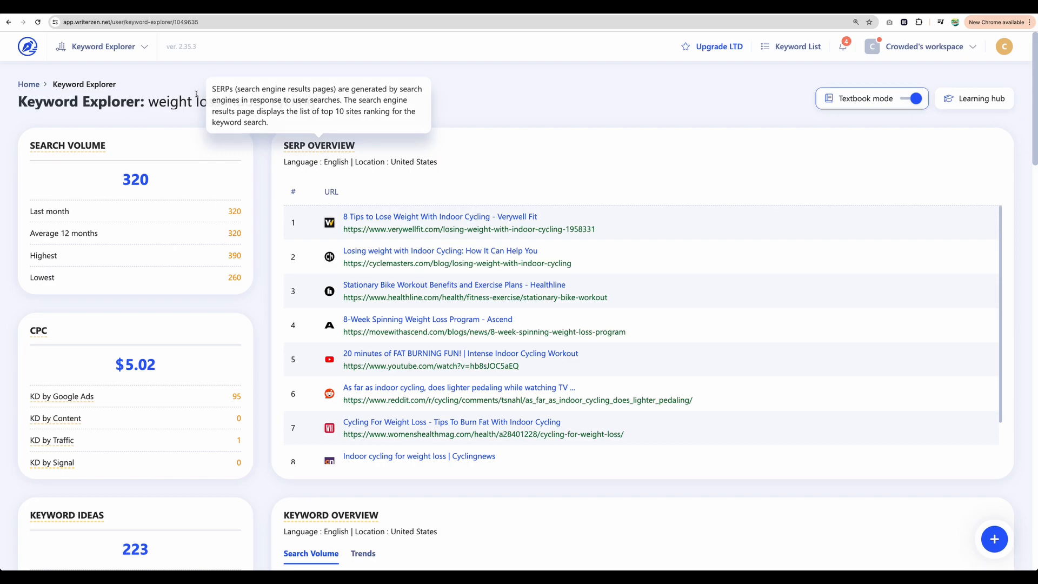
pyautogui.moveTo(149, 102); pyautogui.dragTo(312, 103)
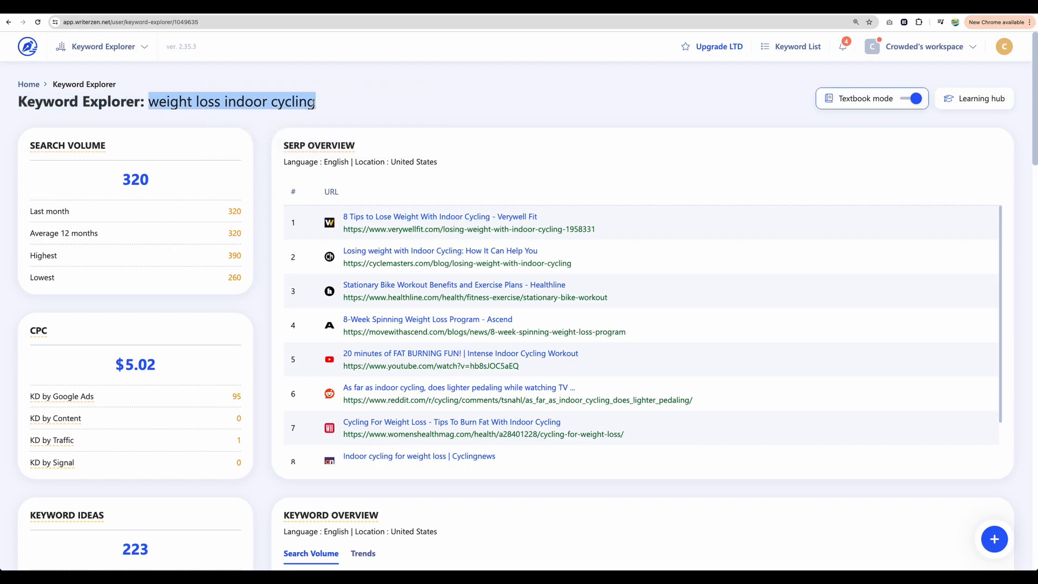
pyautogui.click(150, 189)
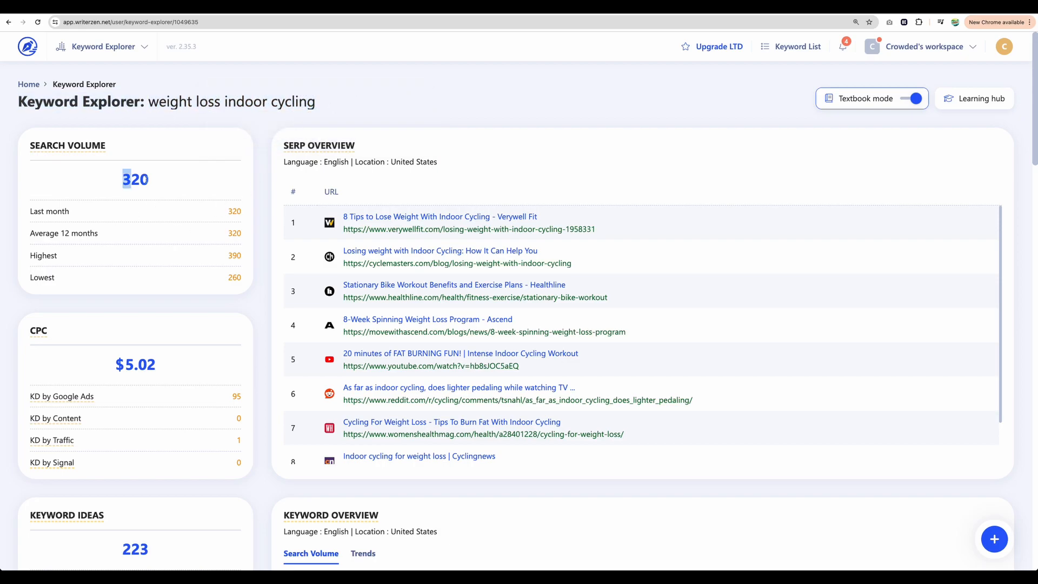
# - Review the keyword ideas, total search volume, monthly volume chart and keyword data table for "weight loss indoor cycling"
pyautogui.scroll(-3, 135, 184)
pyautogui.scroll(-4, 34, 220)
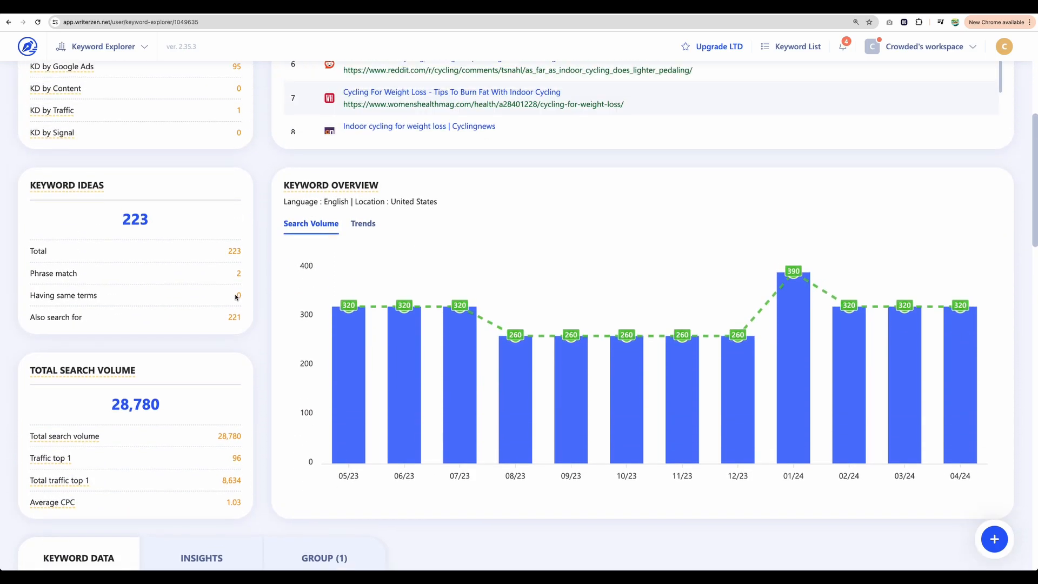
pyautogui.moveTo(108, 409); pyautogui.dragTo(195, 415)
pyautogui.scroll(-5, 196, 415)
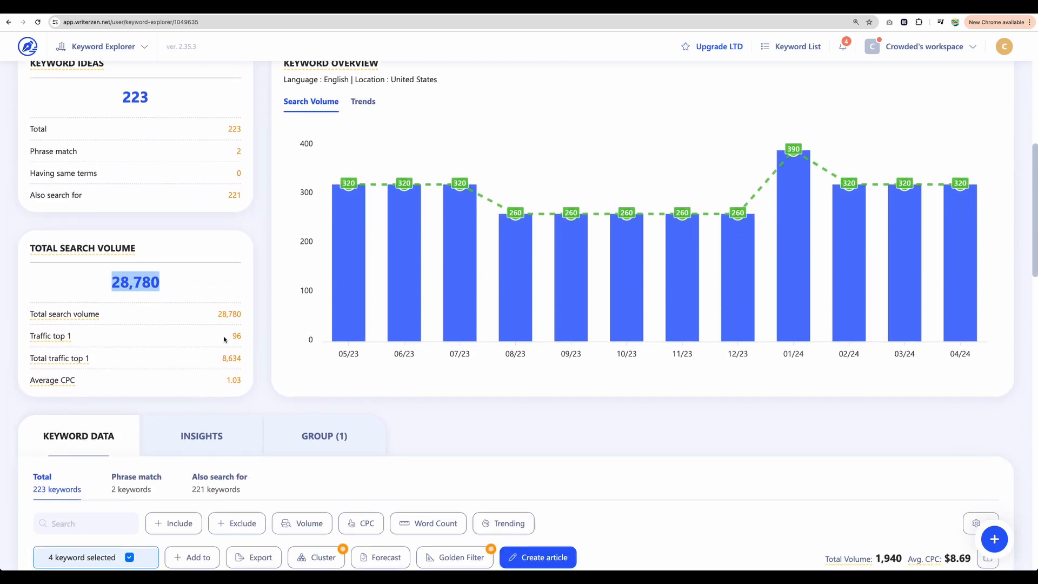
pyautogui.scroll(3, 319, 235)
pyautogui.scroll(-3, 315, 234)
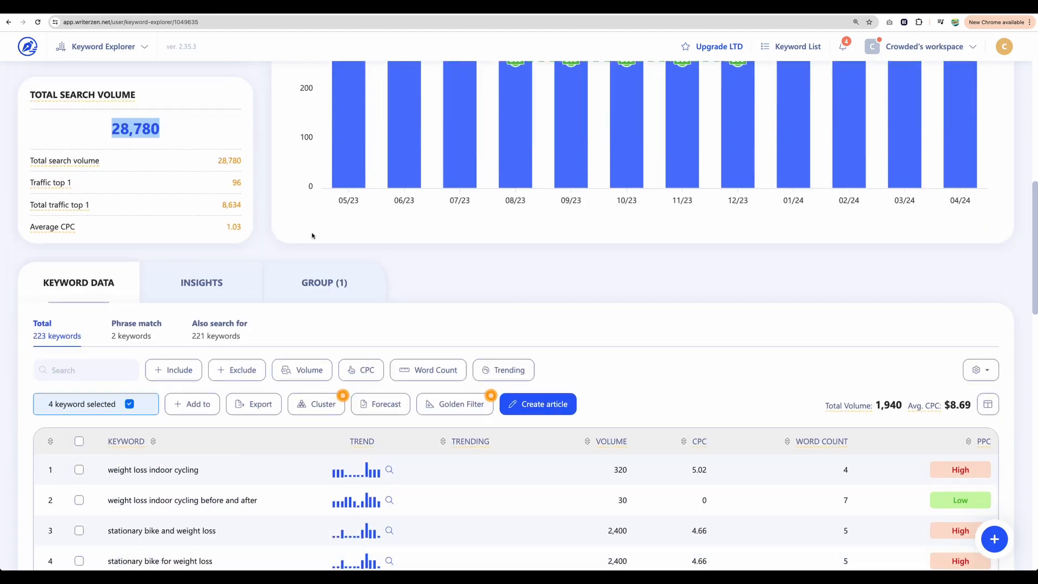
pyautogui.scroll(-2, 211, 225)
pyautogui.scroll(-4, 26, 219)
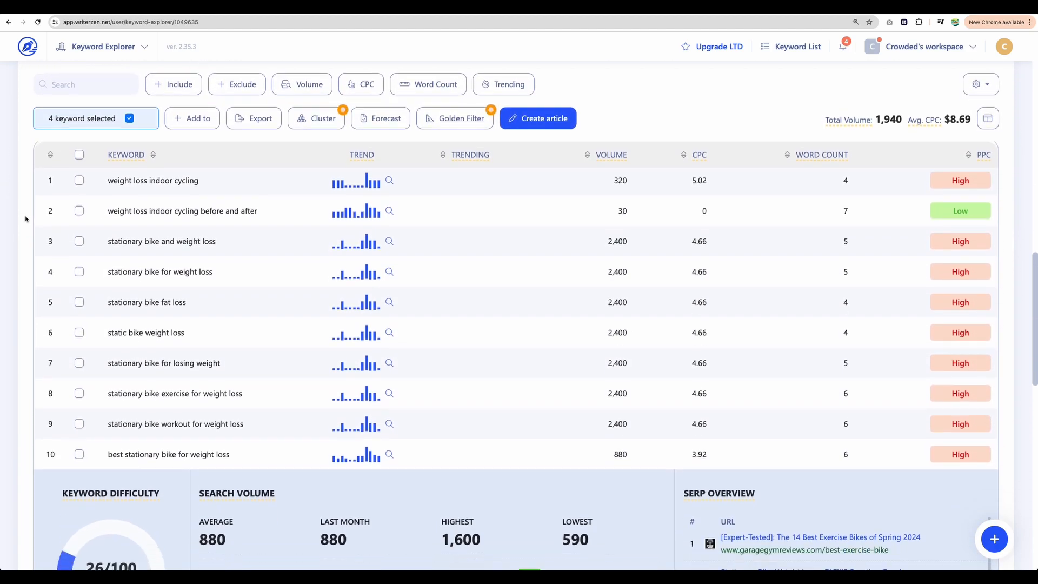
# - Expand the details of the keyword "weight loss indoor cycling" and examine its difficulty, search volume and ranking pages
pyautogui.scroll(3, 35, 286)
pyautogui.click(162, 307)
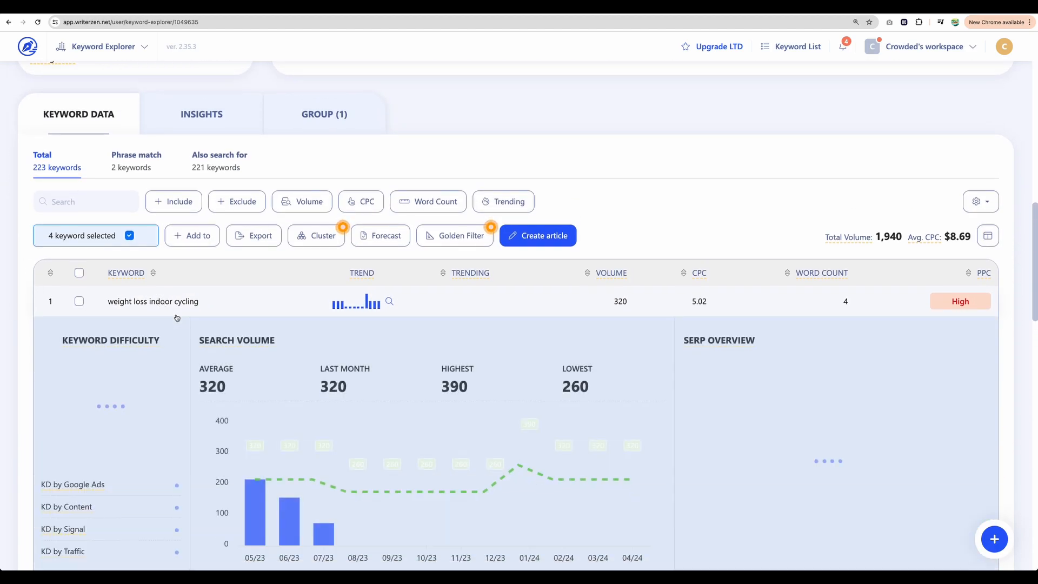
pyautogui.scroll(-2, 164, 319)
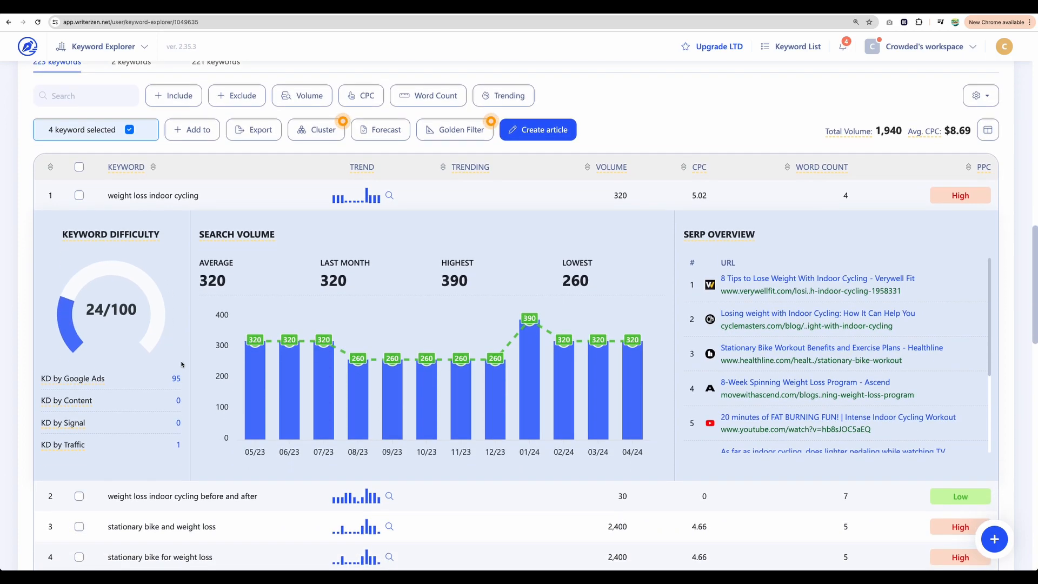
pyautogui.scroll(-5, 798, 327)
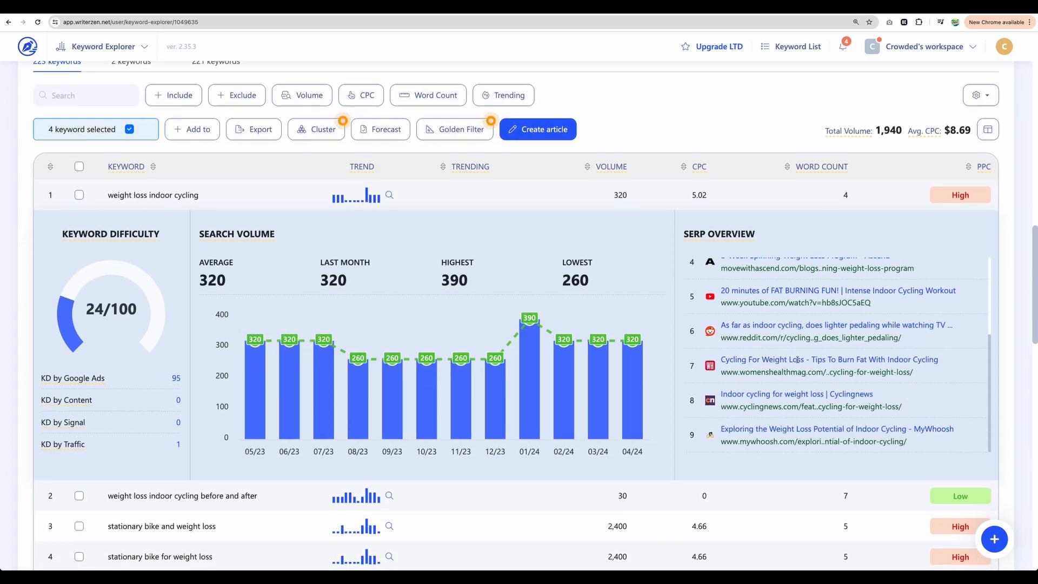
# - Expand the details of "weight loss indoor cycling before and after" and "stationary bike and weight loss" to examine their keyword metrics
pyautogui.scroll(-2, 797, 365)
pyautogui.click(273, 351)
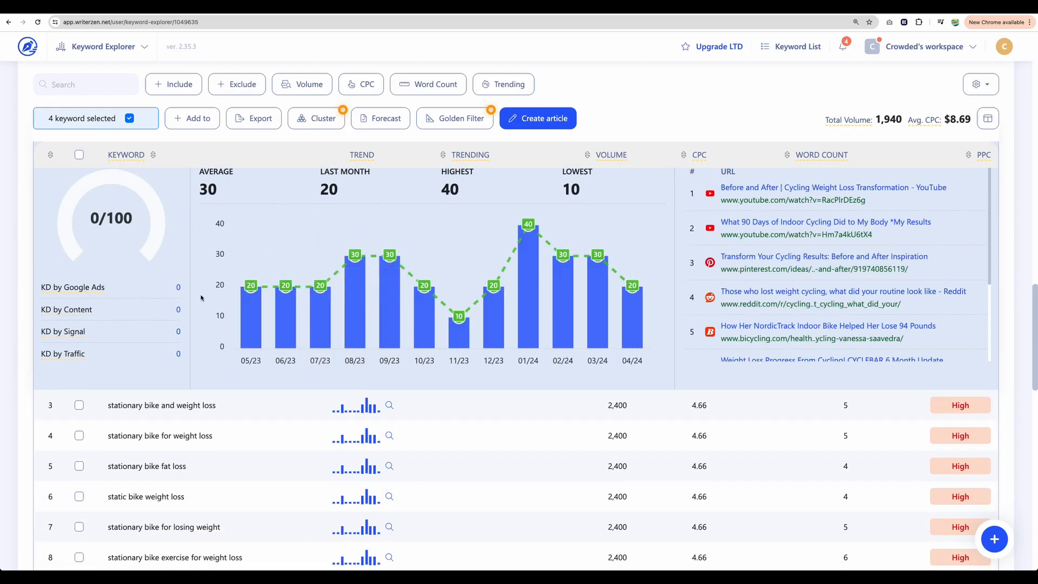
pyautogui.scroll(-1, 203, 296)
pyautogui.click(271, 359)
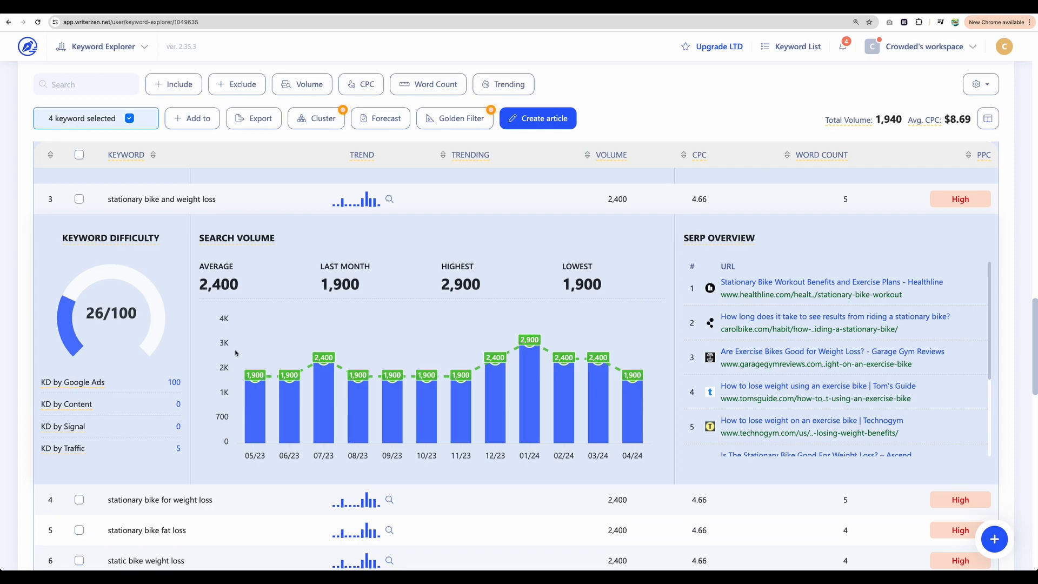
# - View the existing keyword lists available for the four selected keywords and close the dialog without adding them
pyautogui.scroll(-9, 235, 352)
pyautogui.scroll(3, 79, 271)
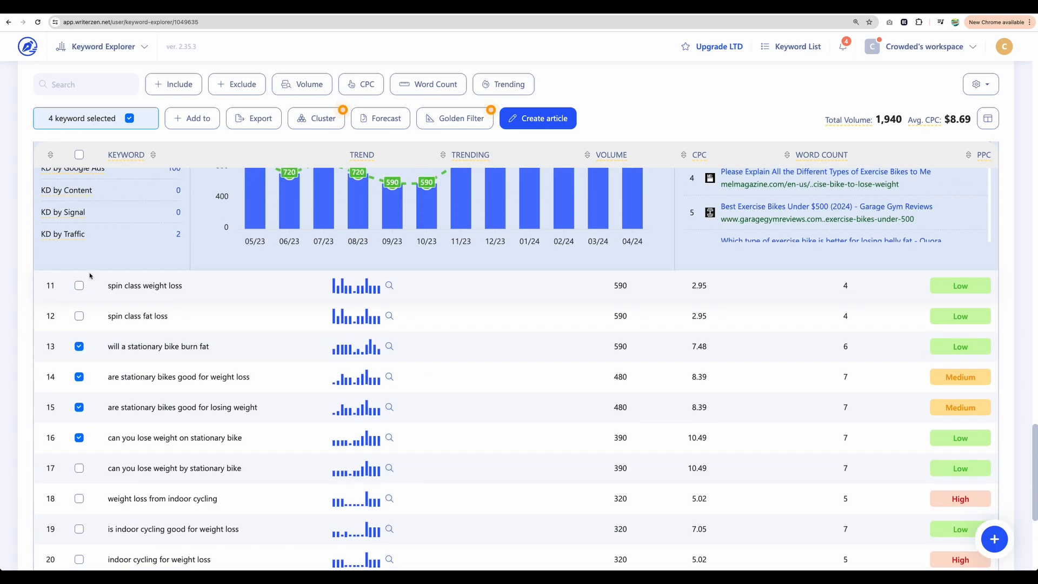
pyautogui.click(192, 118)
pyautogui.click(227, 68)
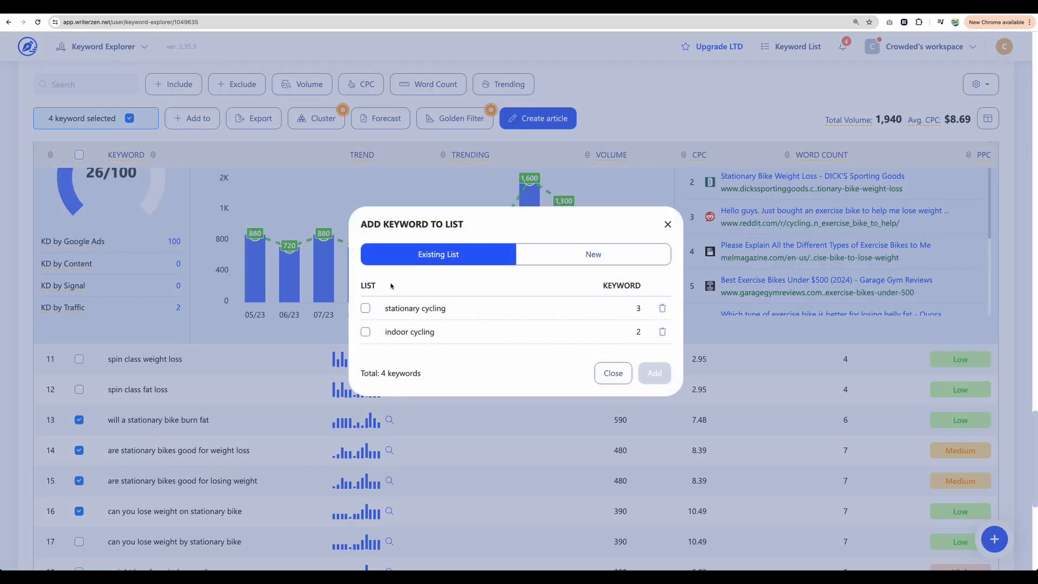
pyautogui.click(668, 224)
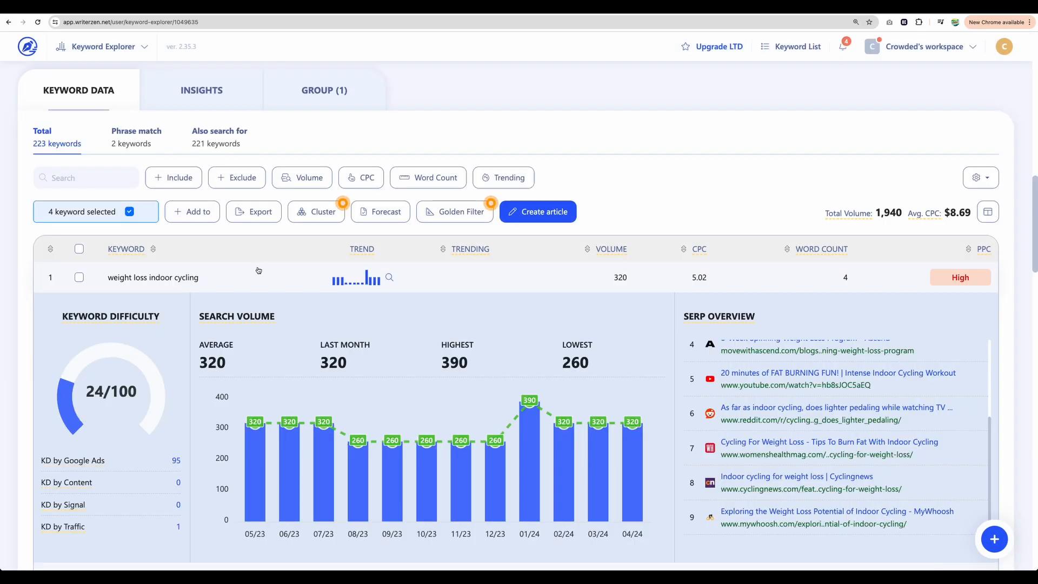
# - Cluster all keywords at the moderately relevant level in a new cluster project named "Cycling Cluster"
pyautogui.moveTo(316, 215)
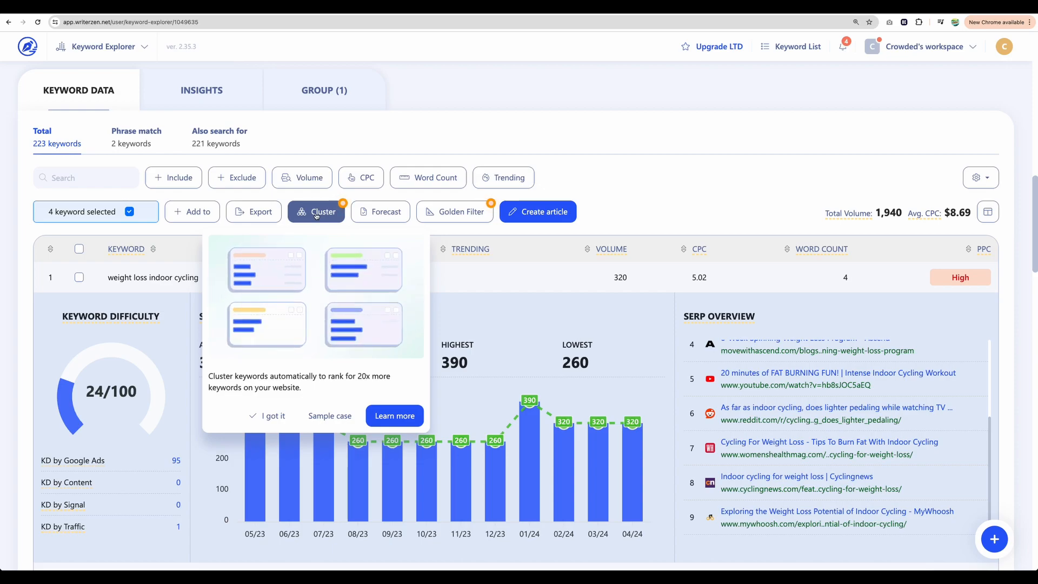
pyautogui.click(316, 214)
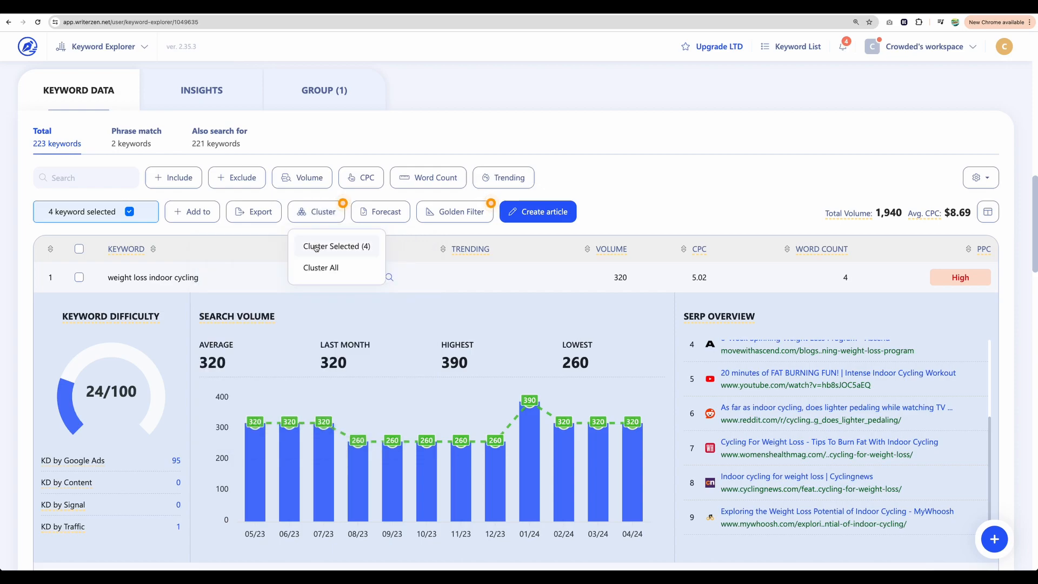
pyautogui.click(317, 268)
pyautogui.click(401, 324)
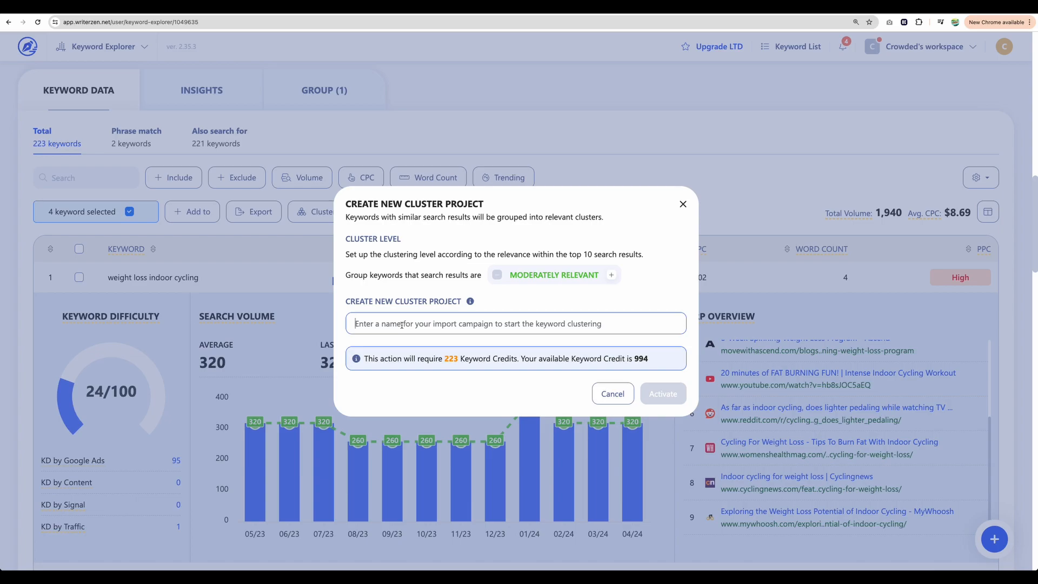
pyautogui.write('Cycling Cluster')
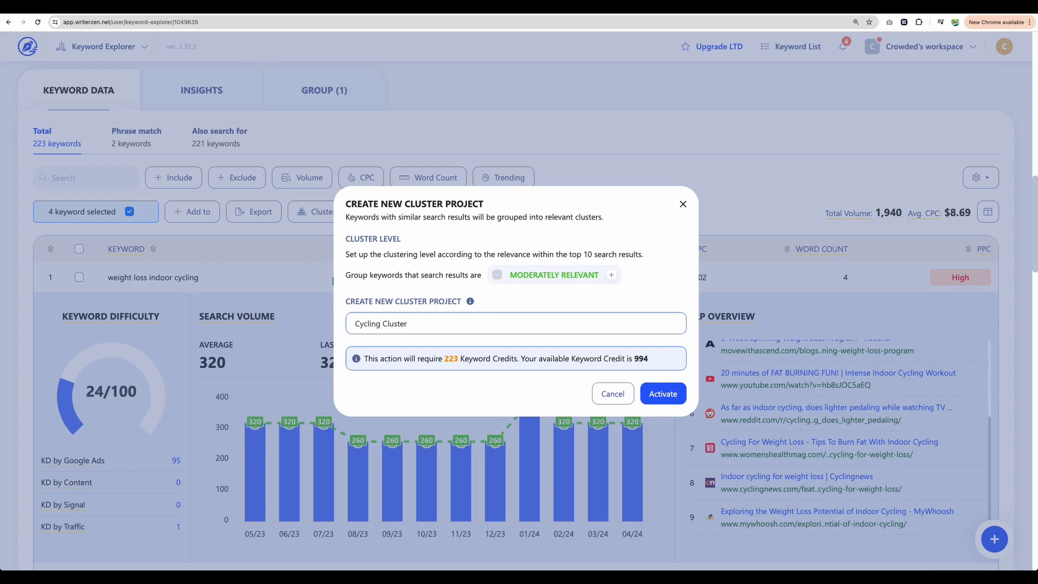
pyautogui.click(659, 395)
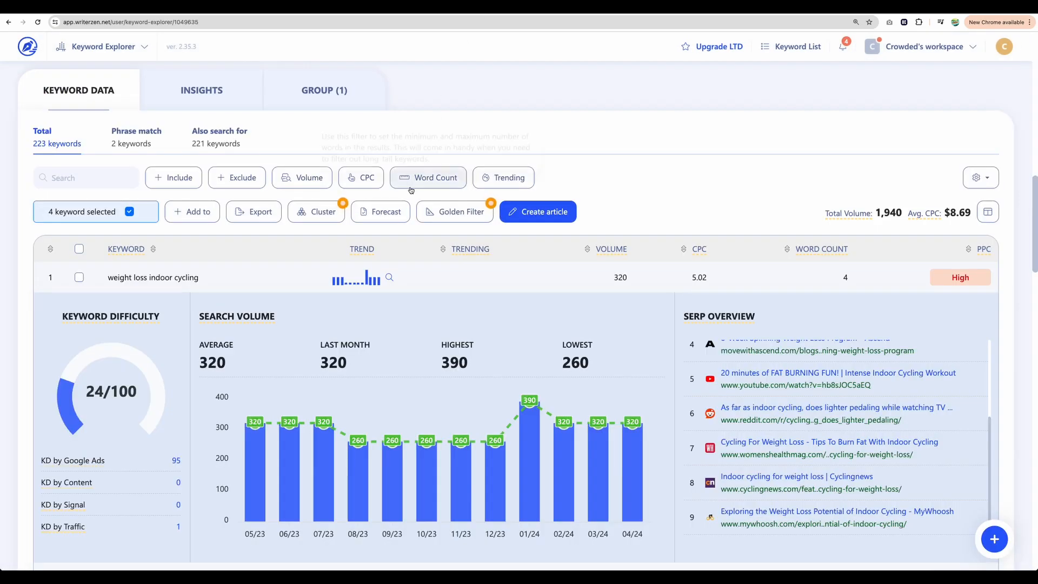
# - Activate the Golden Filter for all 223 keywords and confirm the use of keyword credits
pyautogui.moveTo(446, 216)
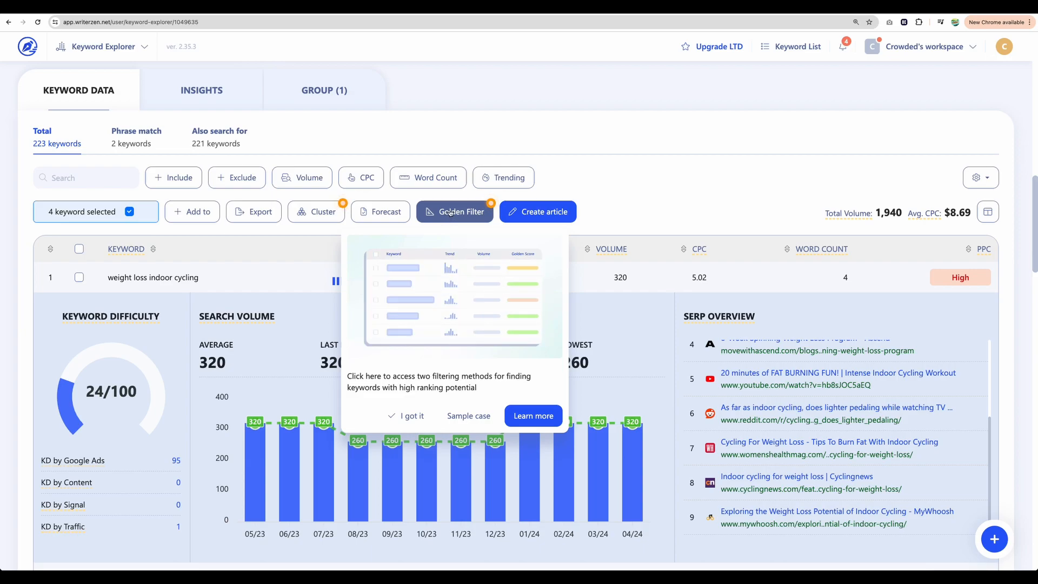
pyautogui.click(447, 216)
pyautogui.click(448, 267)
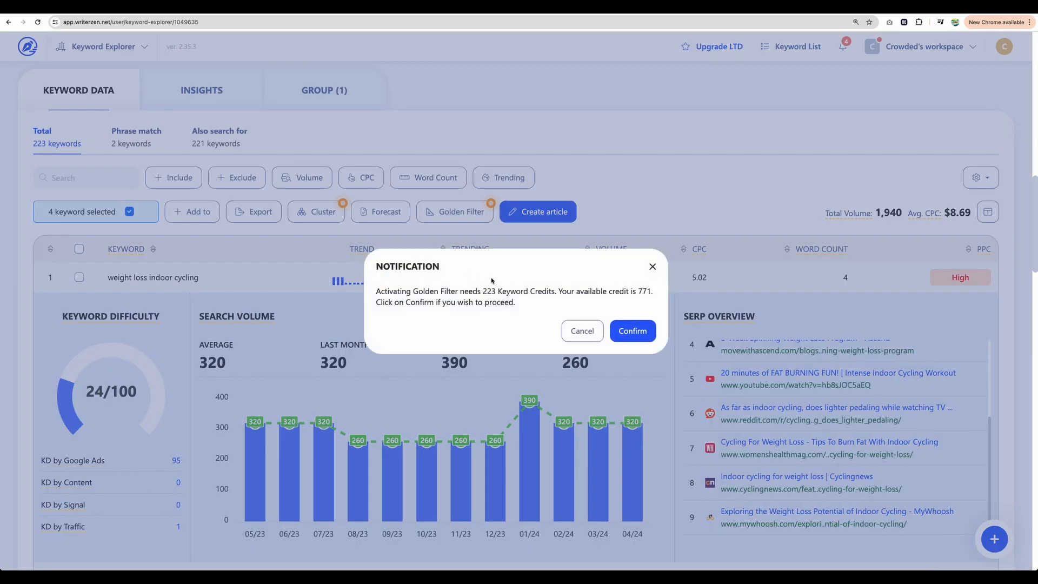
pyautogui.click(635, 332)
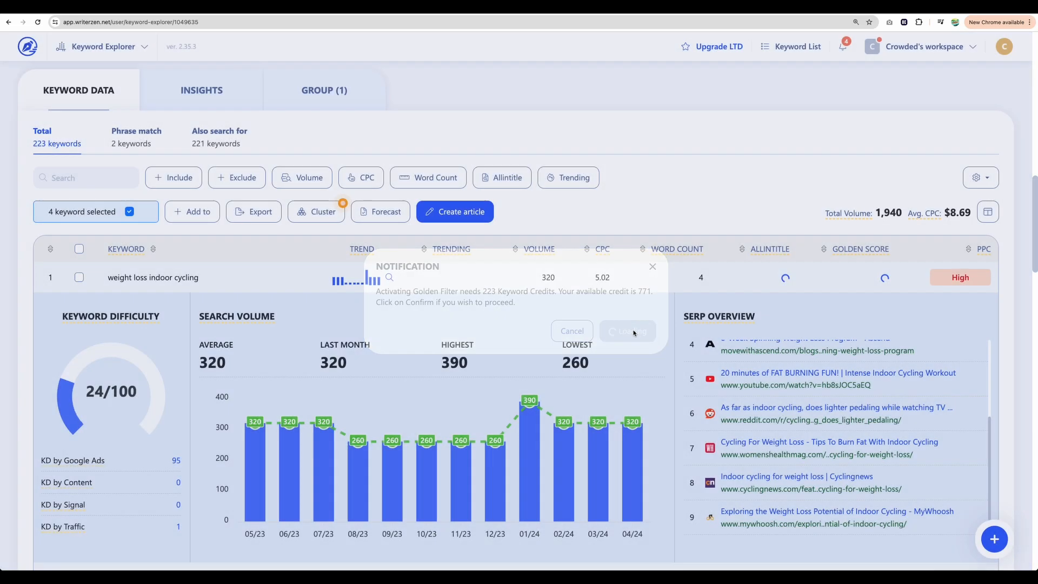
# - Collapse the first keyword's details, read the Golden Score explanation and open its linked keyword golden ratio lesson
pyautogui.scroll(-1, 540, 260)
pyautogui.click(523, 249)
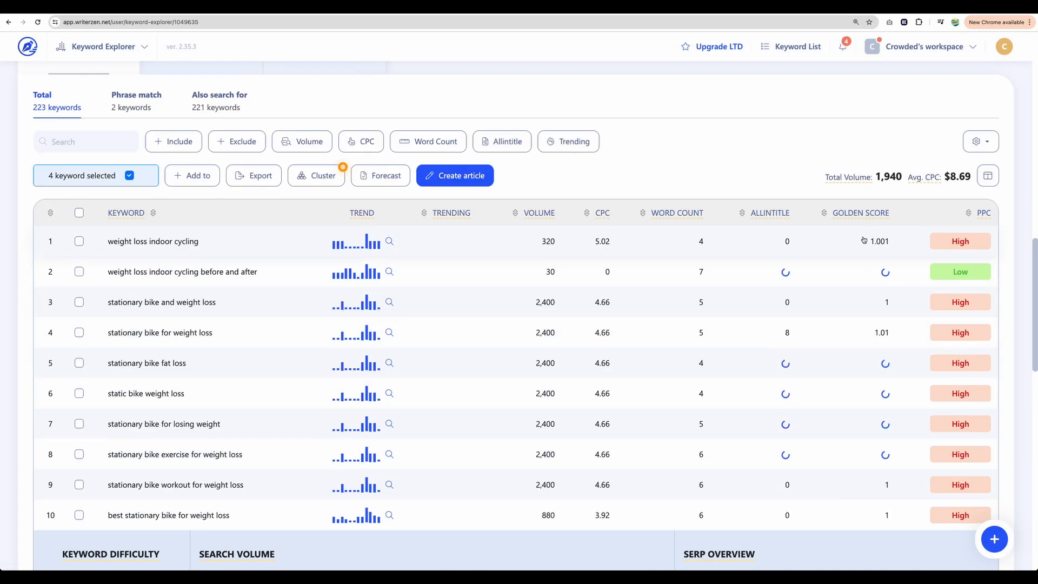
pyautogui.moveTo(863, 218)
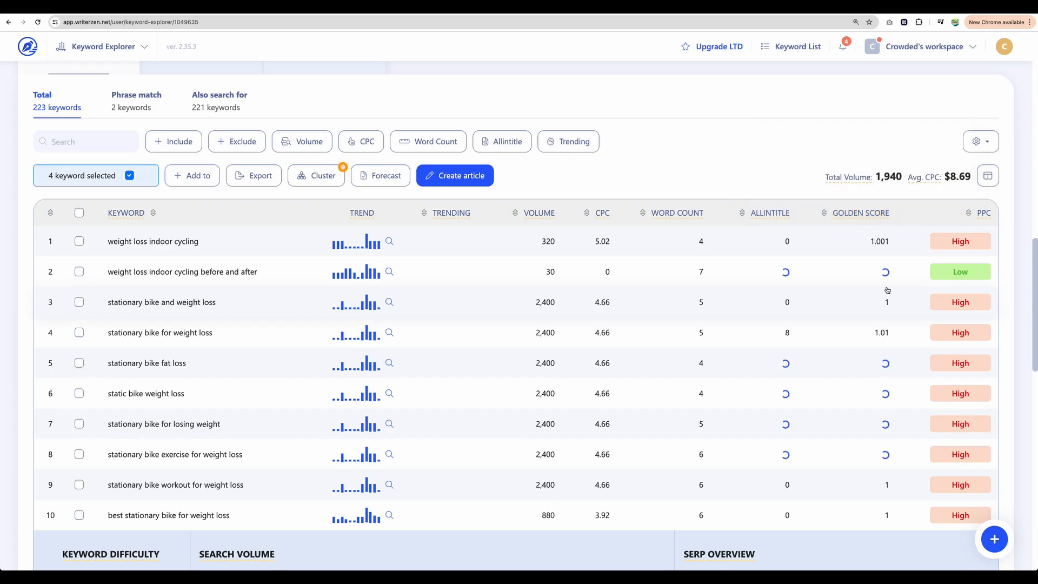
pyautogui.scroll(5, 830, 191)
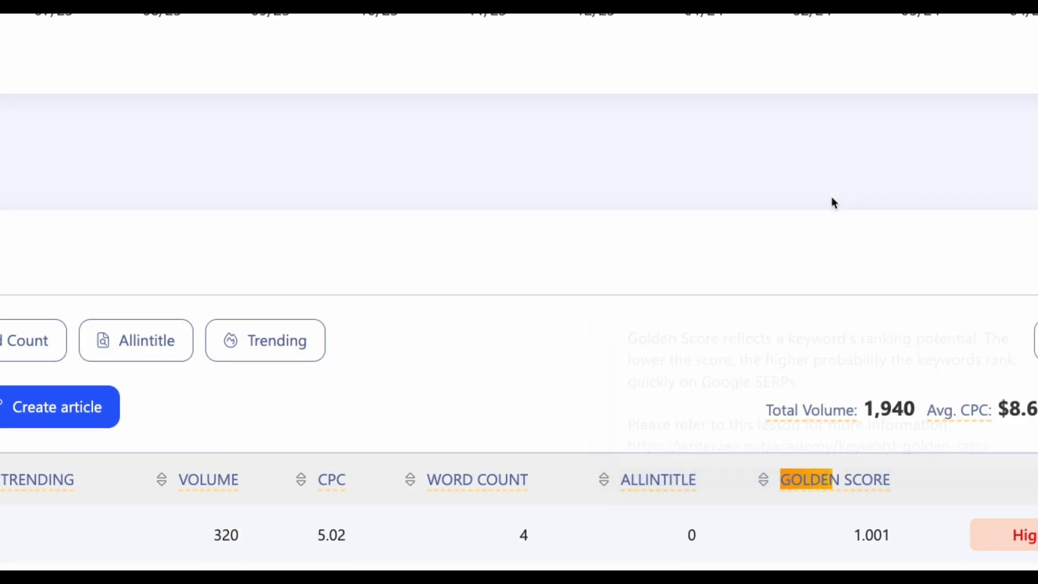
pyautogui.moveTo(846, 479)
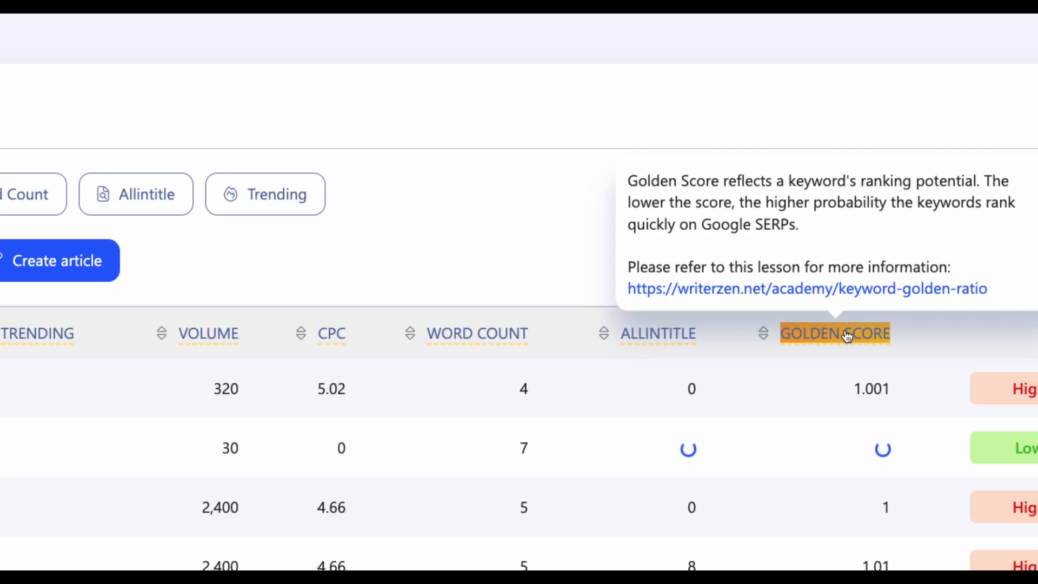
pyautogui.click(845, 292)
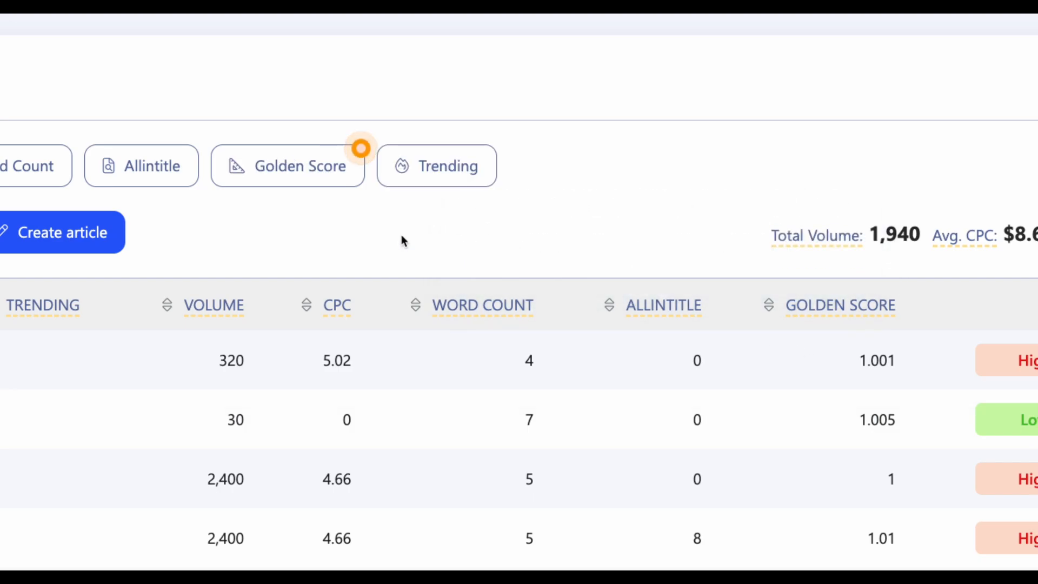
# - Look through the allintitle and Golden Score values in the keyword table
pyautogui.scroll(-3, 421, 265)
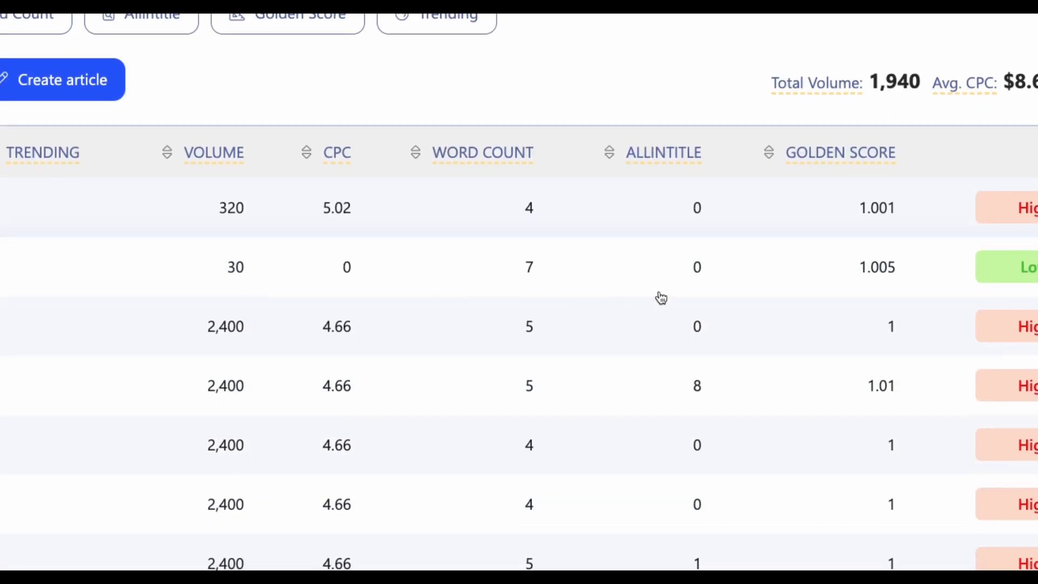
pyautogui.scroll(-5, 851, 319)
pyautogui.scroll(-2, 856, 320)
pyautogui.scroll(8, 857, 321)
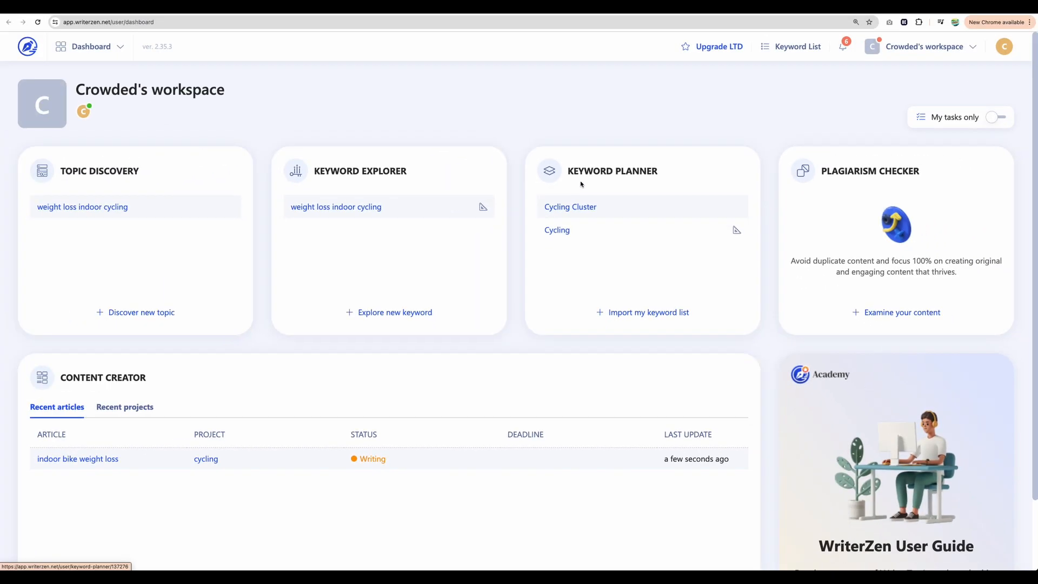
# - Open the Cycling Cluster project in Keyword Planner from the WriterZen dashboard
pyautogui.click(409, 184)
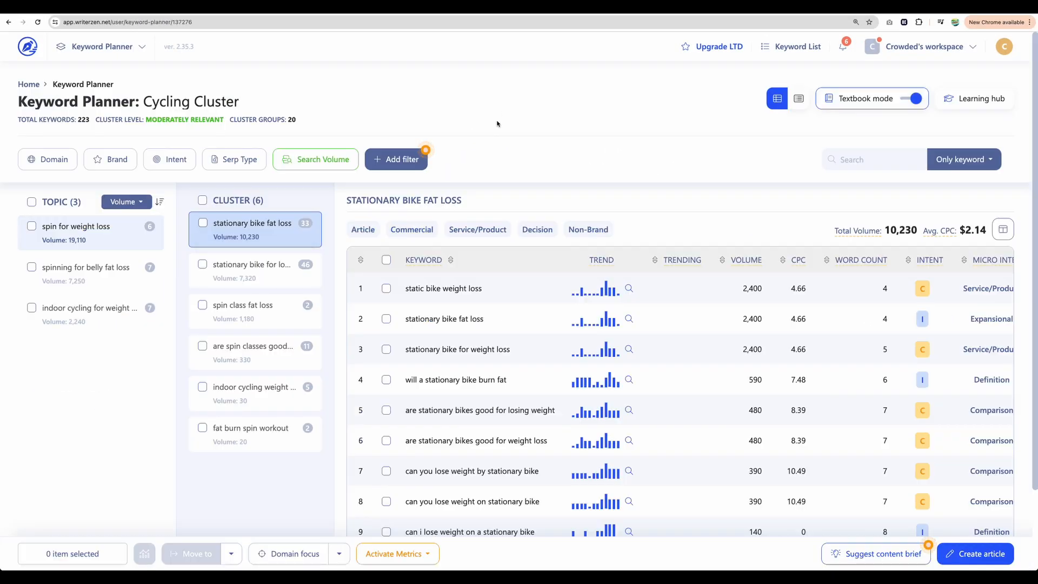
# - Look through the keywords in each cluster of the spin for weight loss topic, ending on the stationary bike fat loss cluster
pyautogui.scroll(-2, 238, 162)
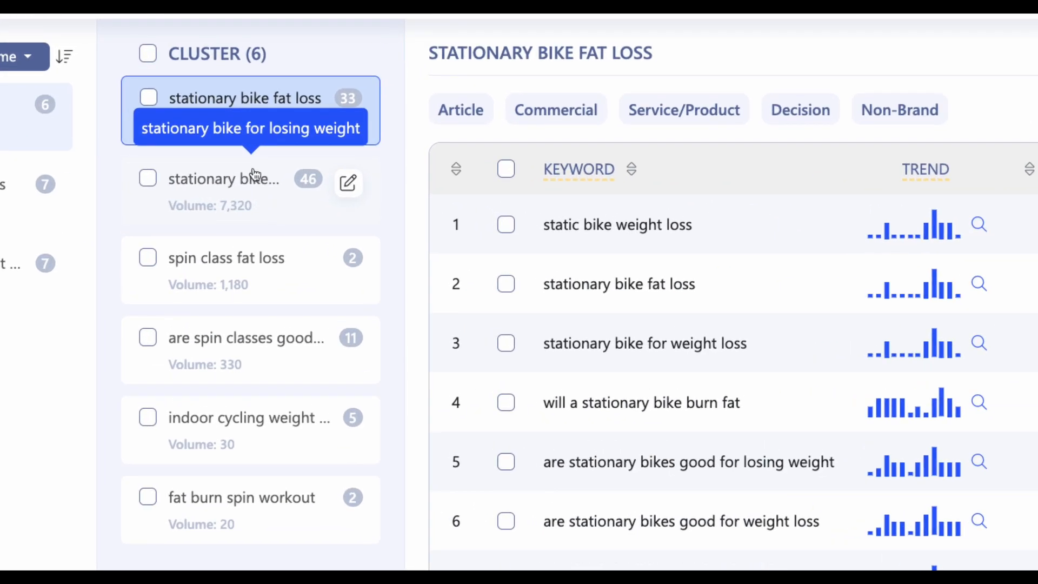
pyautogui.click(248, 199)
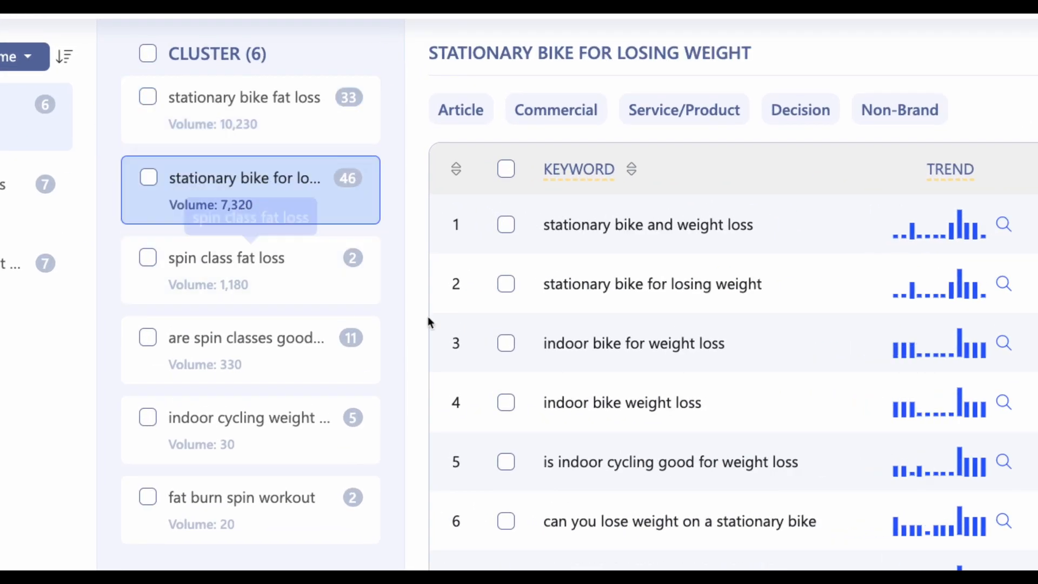
pyautogui.scroll(-1, 548, 323)
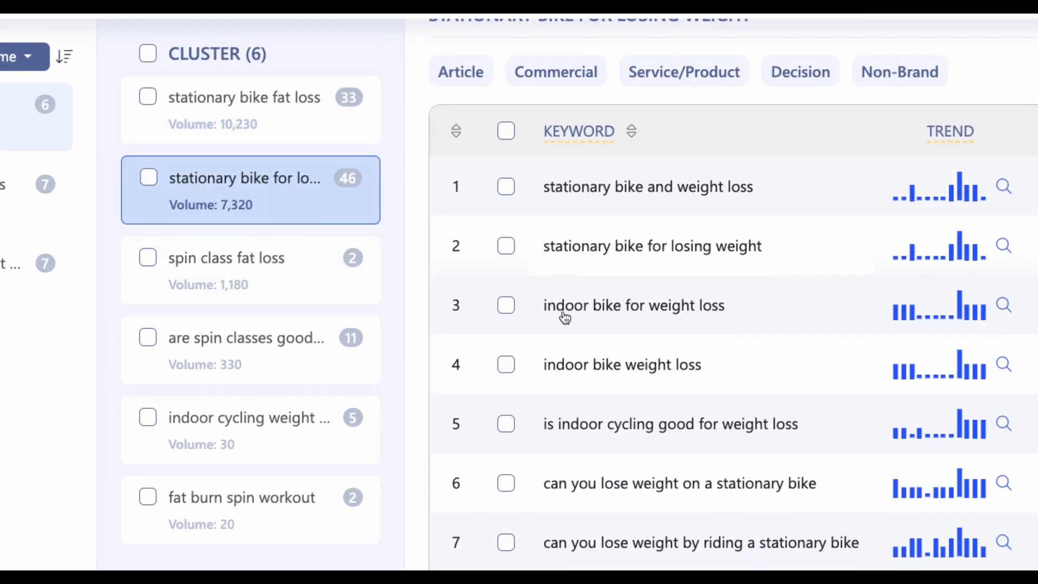
pyautogui.click(249, 273)
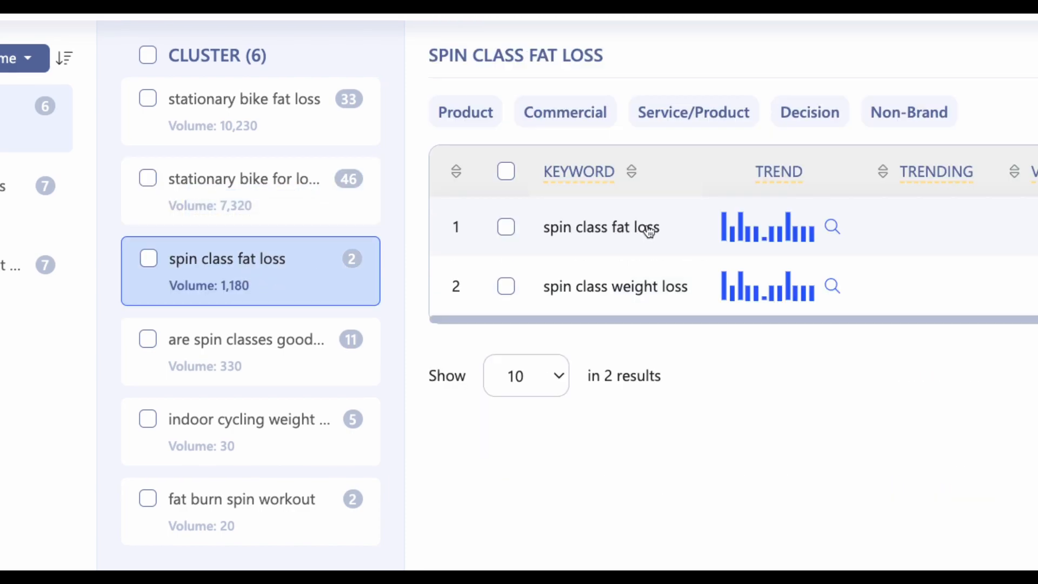
pyautogui.click(215, 353)
pyautogui.click(241, 412)
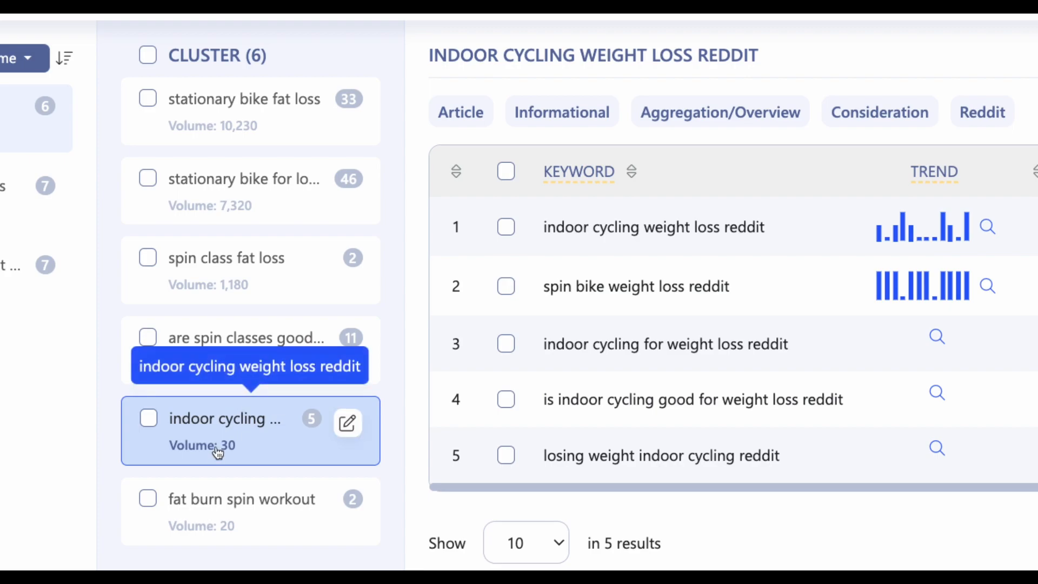
pyautogui.click(217, 510)
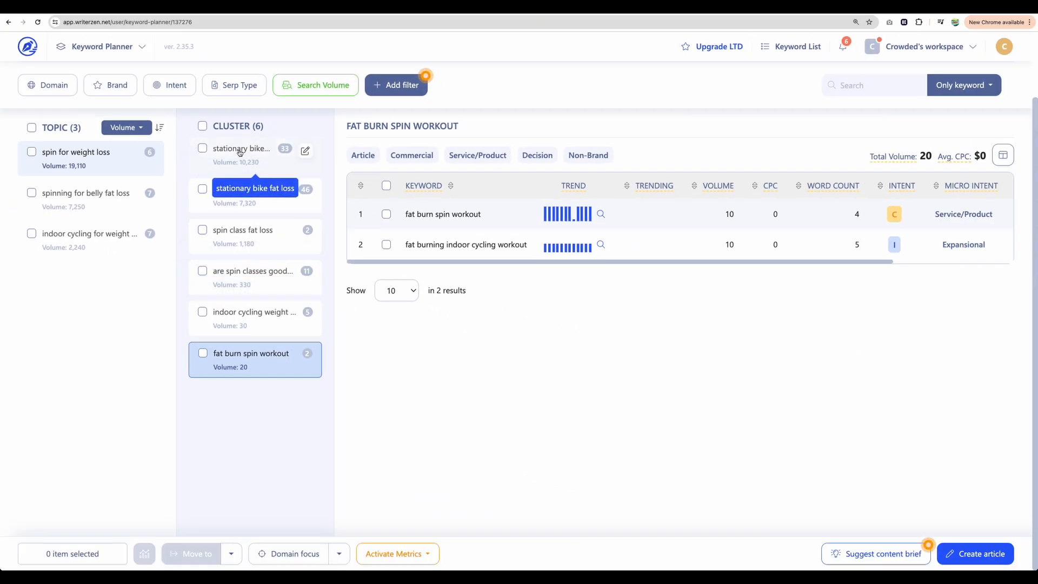
pyautogui.click(220, 107)
# - Open the spinning for belly fat loss and indoor cycling for weight loss topics and look through their clusters and keywords
pyautogui.click(81, 192)
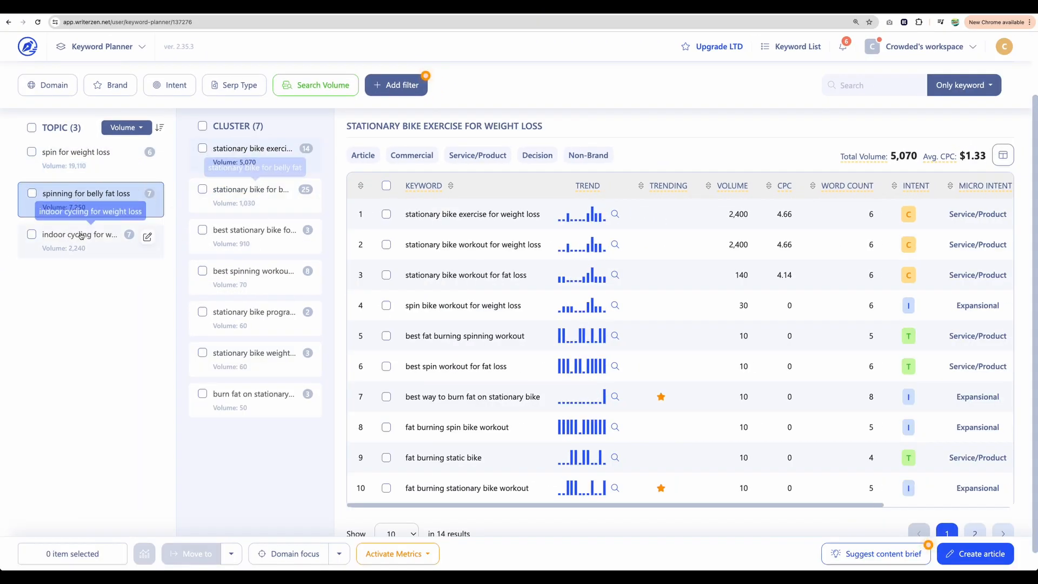
pyautogui.click(64, 243)
pyautogui.scroll(-1, 427, 345)
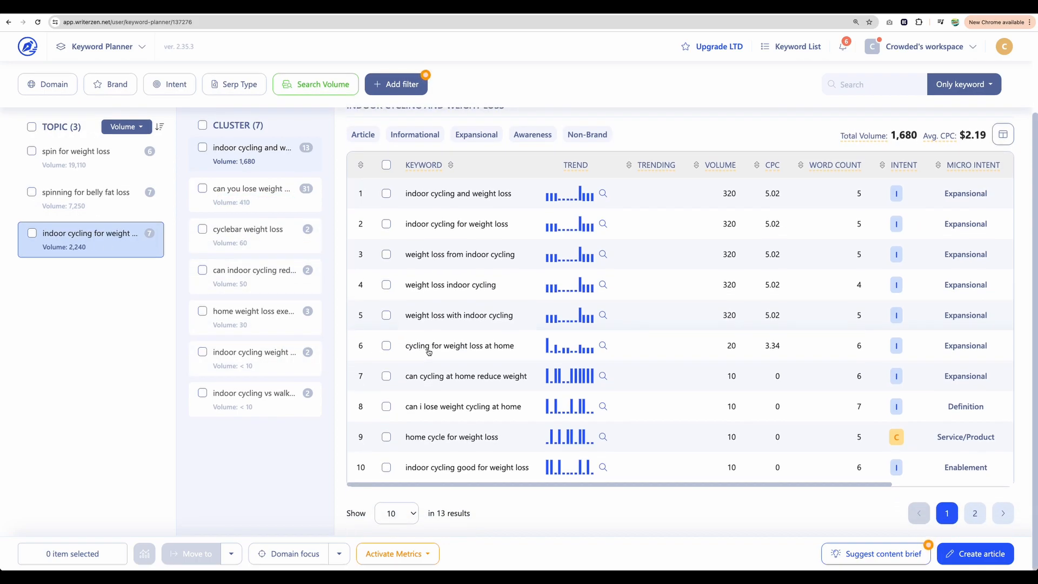
pyautogui.scroll(3, 464, 244)
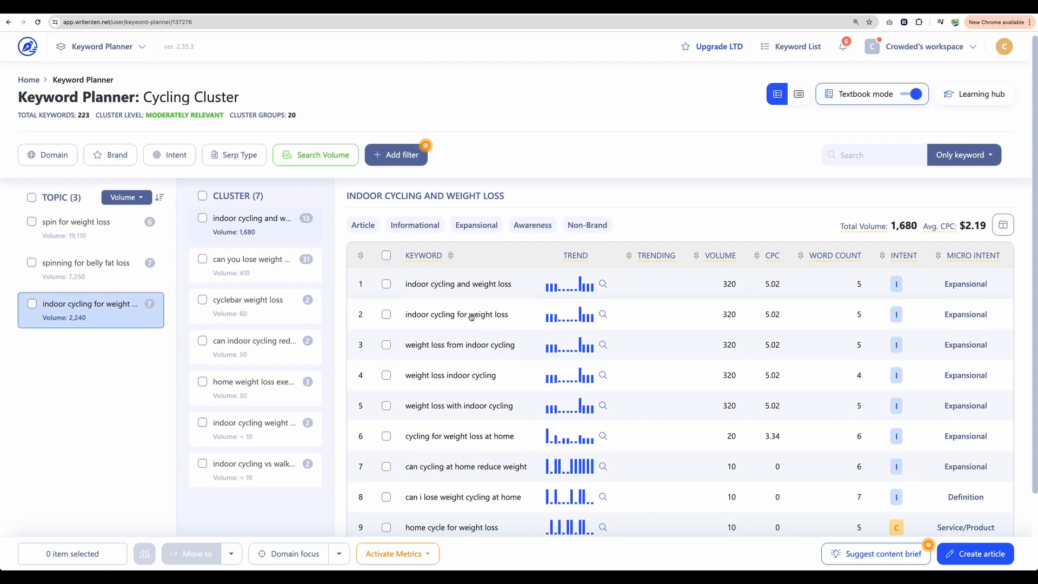
pyautogui.scroll(-1, 475, 325)
pyautogui.scroll(1, 471, 308)
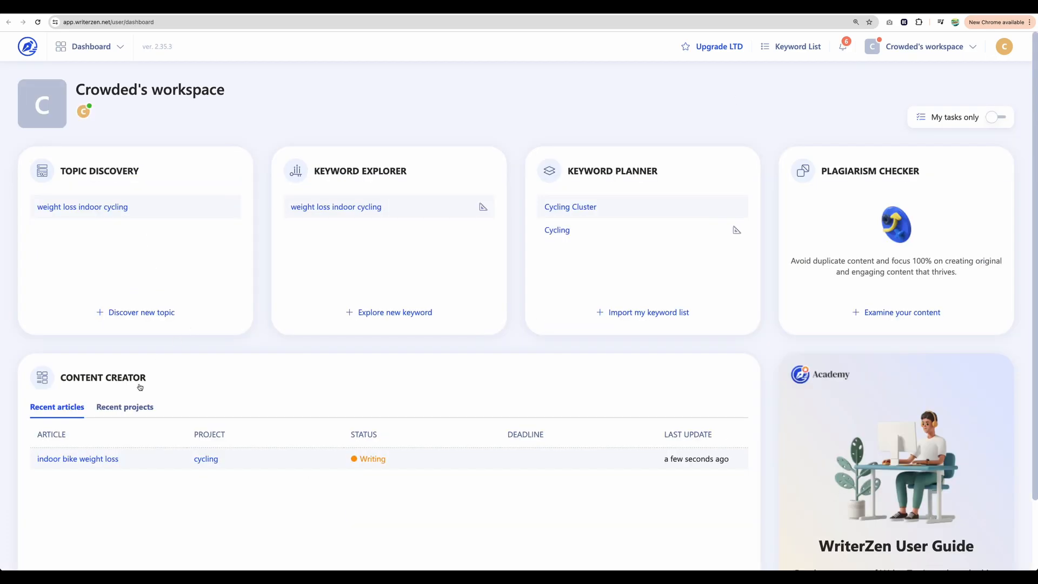
# - Open the indoor bike weight loss article in Content Creator and skim its outline stage
pyautogui.scroll(-2, 140, 387)
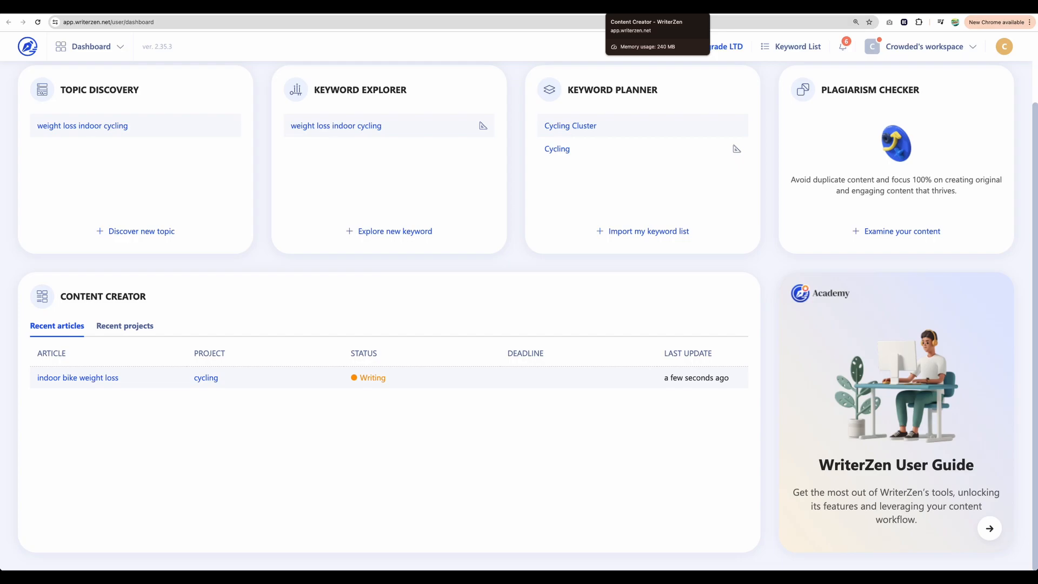
pyautogui.click(638, 7)
pyautogui.click(87, 85)
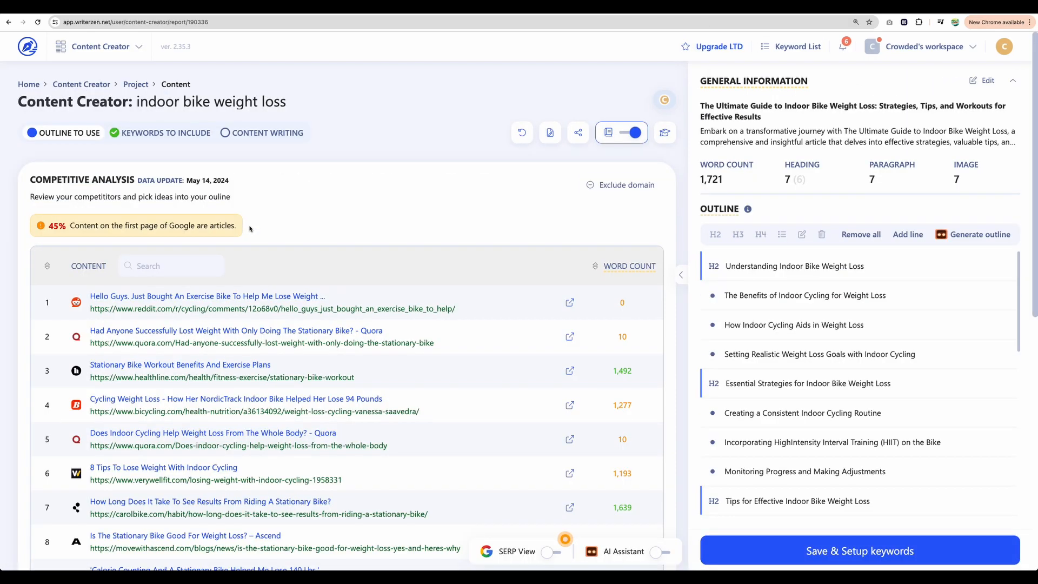
pyautogui.scroll(-8, 256, 242)
pyautogui.scroll(8, 256, 242)
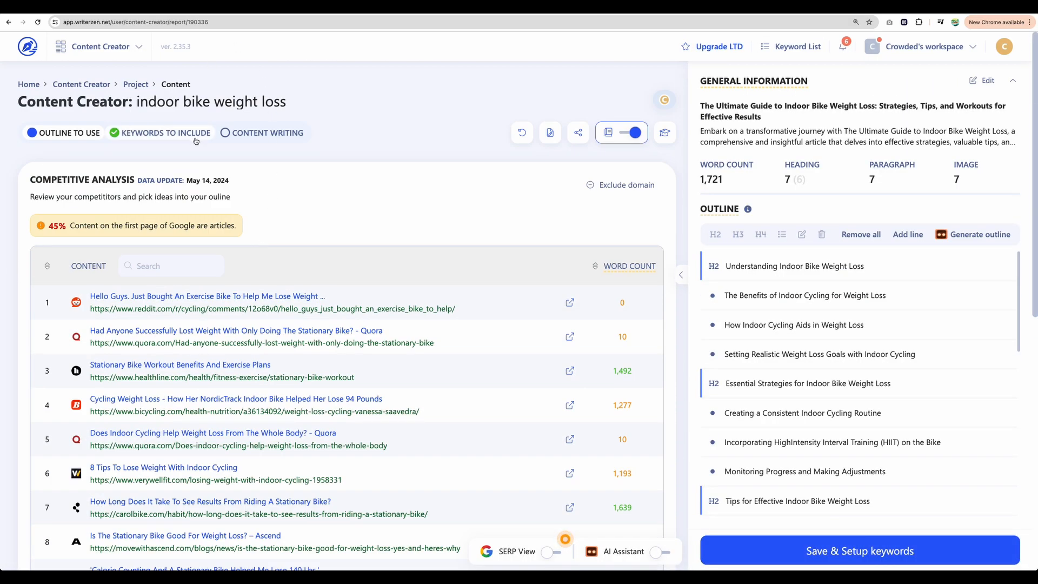
# - Open the content writing stage and look through the drafted article down to its closing sections and back to the title
pyautogui.click(249, 131)
pyautogui.scroll(-15, 347, 273)
pyautogui.scroll(-15, 347, 273)
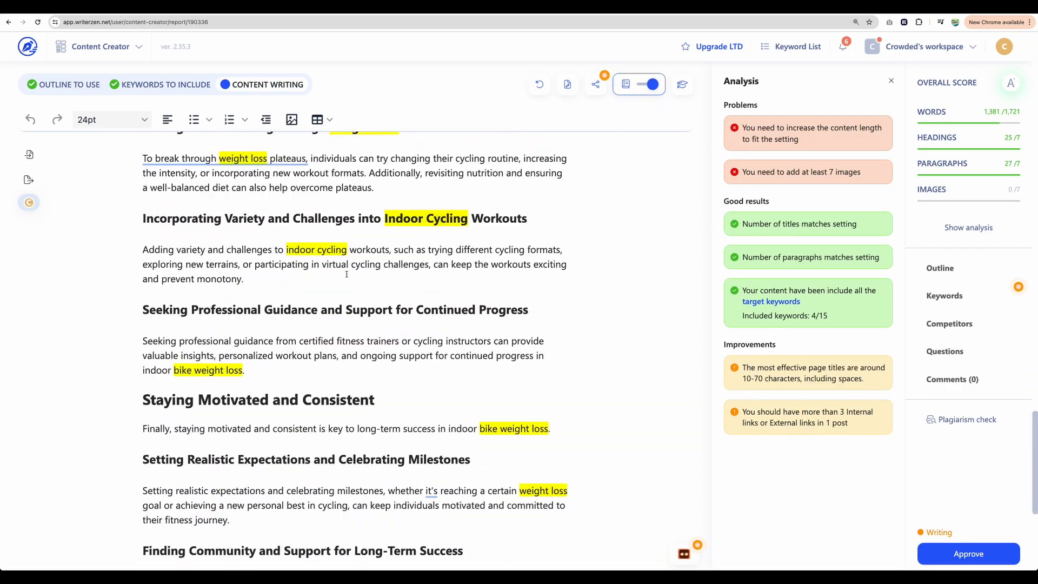
pyautogui.moveTo(217, 351); pyautogui.dragTo(317, 350)
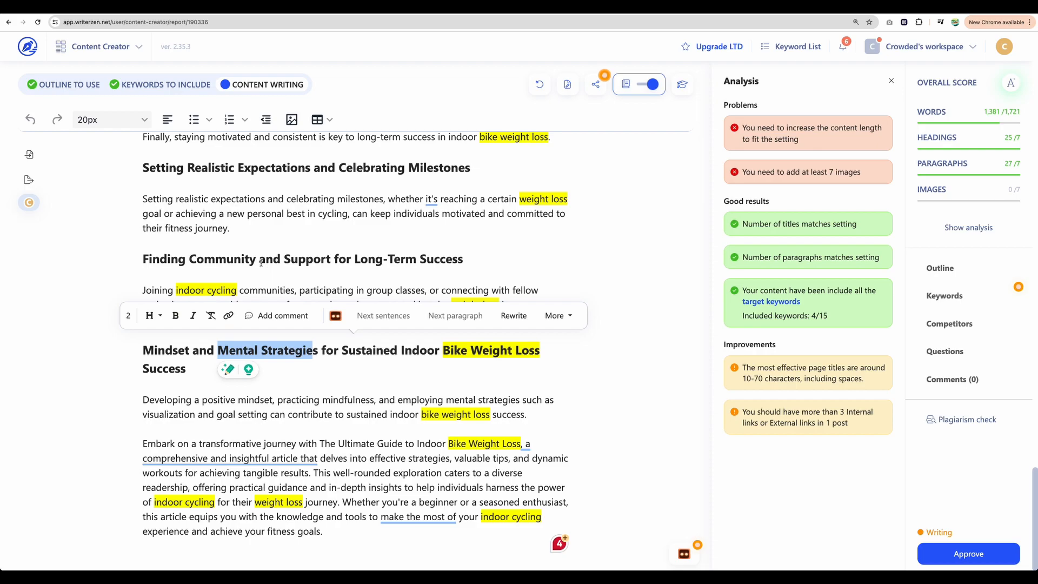
pyautogui.moveTo(260, 259); pyautogui.dragTo(334, 258)
pyautogui.click(328, 185)
pyautogui.scroll(20, 330, 243)
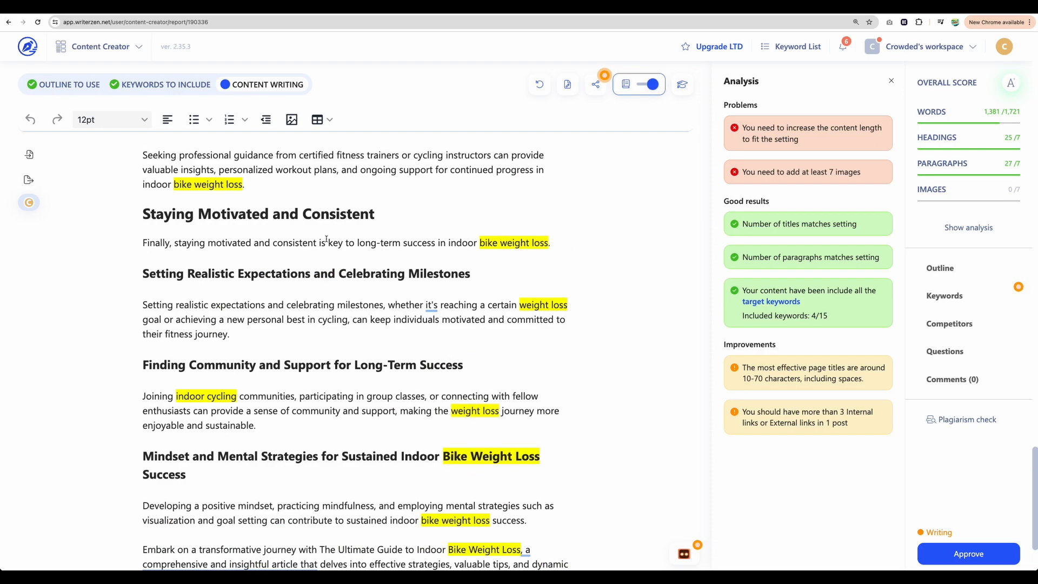
pyautogui.scroll(6, 330, 249)
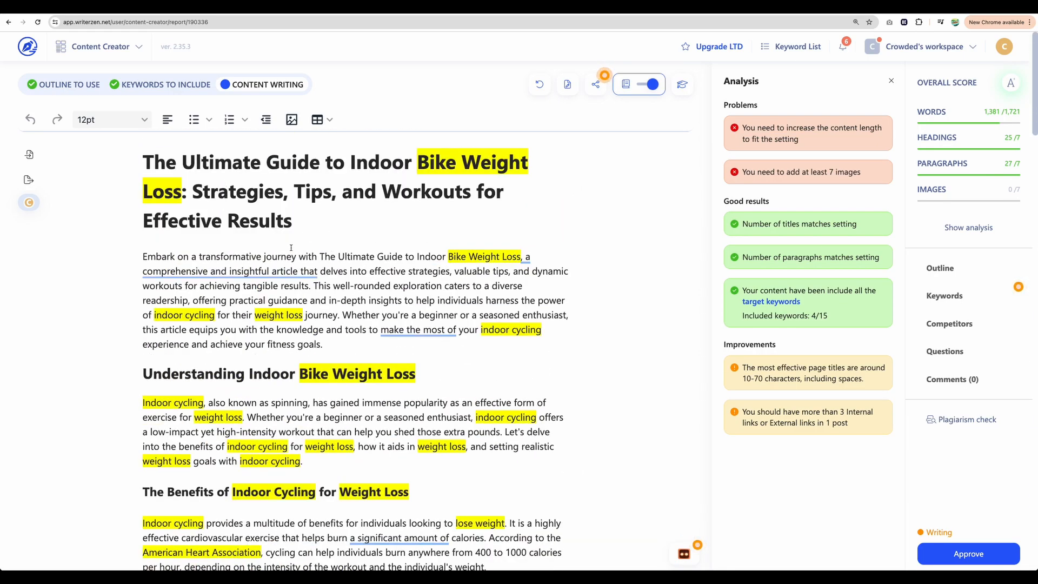
# - Return to the outline stage and examine the competitive analysis and the suggested insights
pyautogui.click(74, 84)
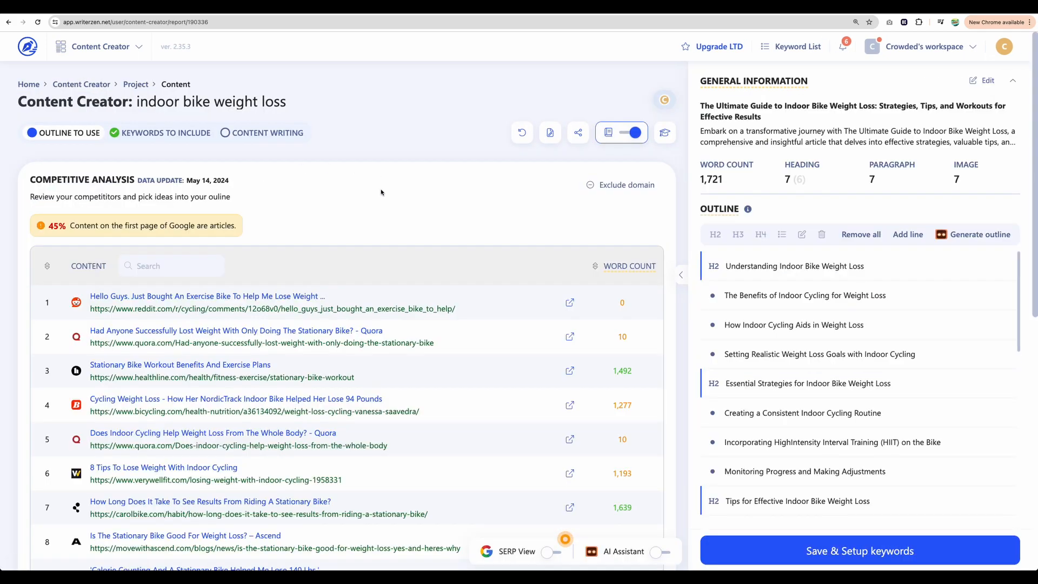
pyautogui.scroll(-9, 277, 265)
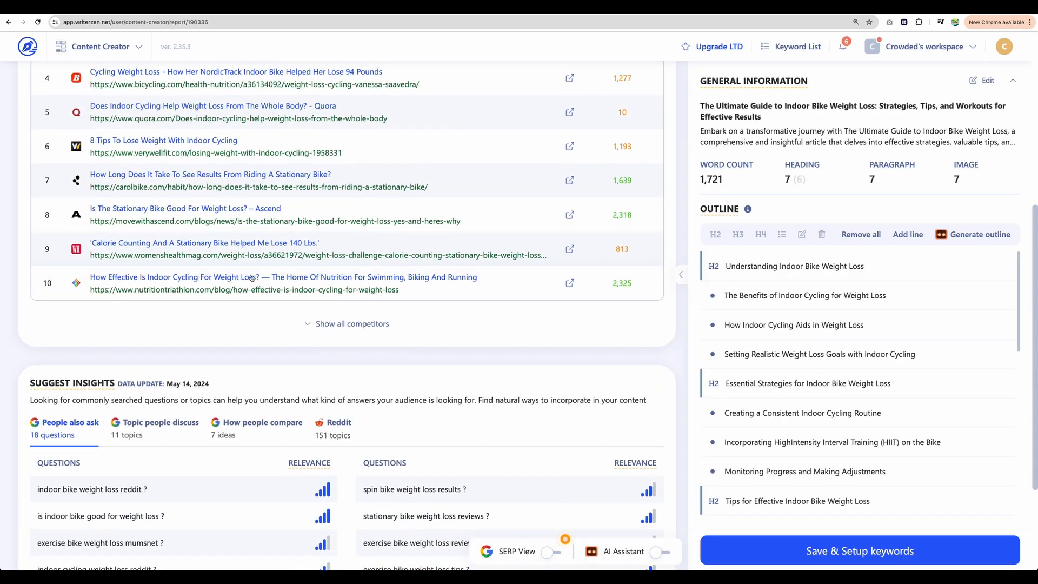
pyautogui.scroll(10, 281, 284)
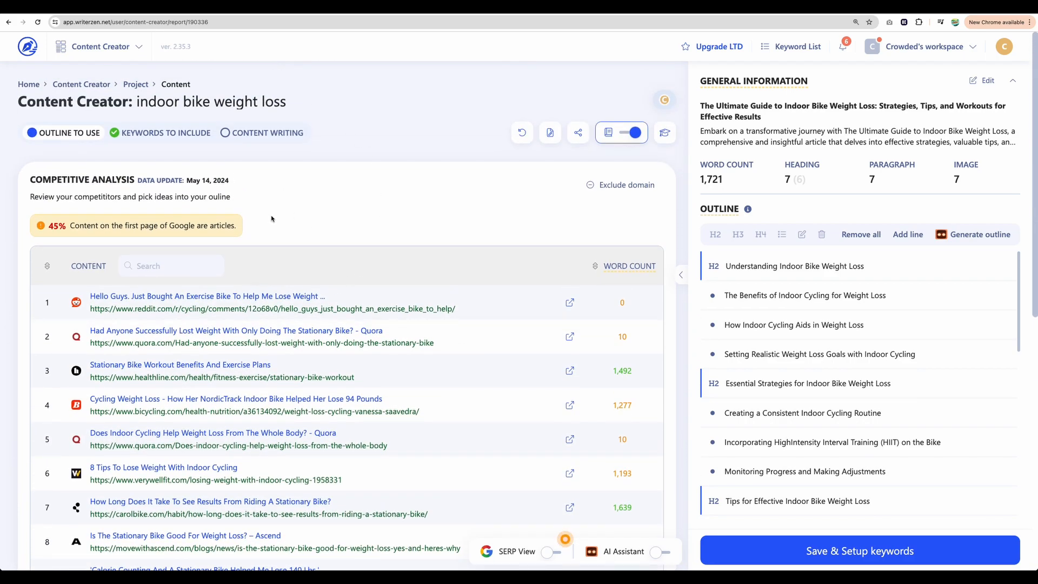
# - Open the keywords to include stage and look through the competitors' keywords with their usage and volume
pyautogui.click(178, 133)
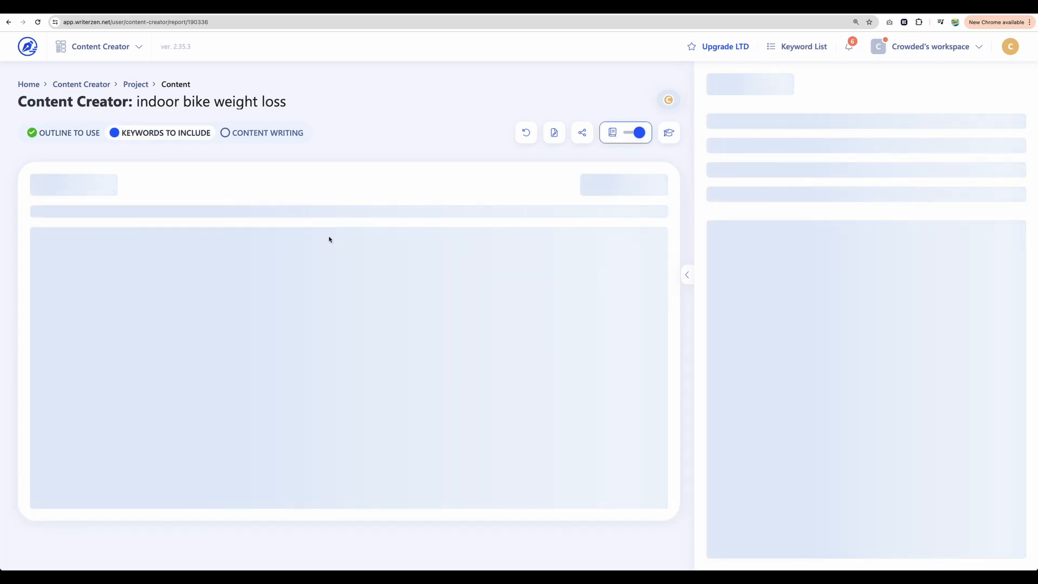
pyautogui.scroll(-10, 263, 330)
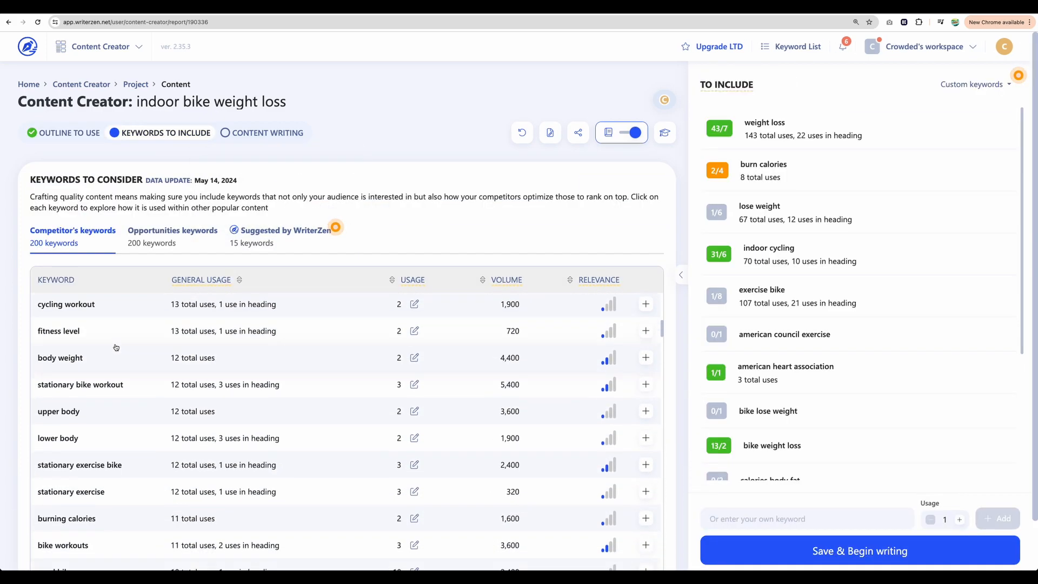
pyautogui.scroll(10, 137, 350)
pyautogui.scroll(3, 137, 350)
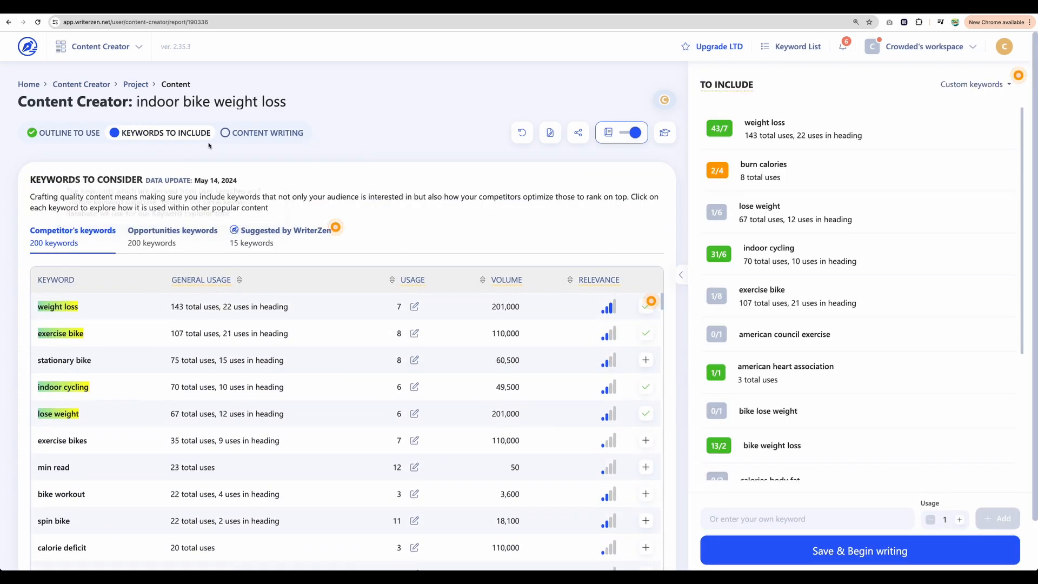
# - Go back to the content writing stage and examine the article with its overall score and content analysis
pyautogui.click(268, 133)
pyautogui.click(230, 290)
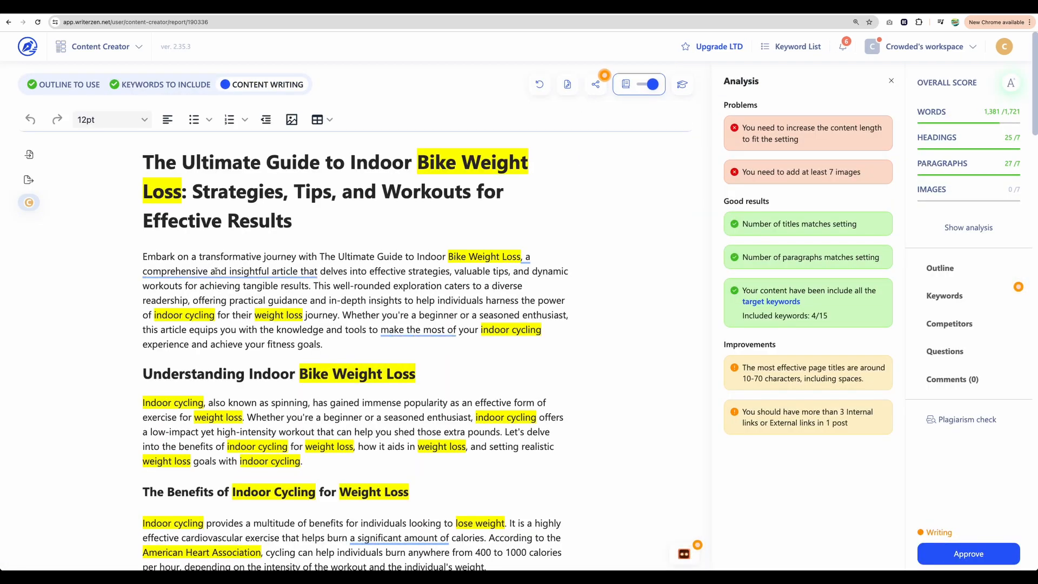
pyautogui.scroll(-15, 232, 293)
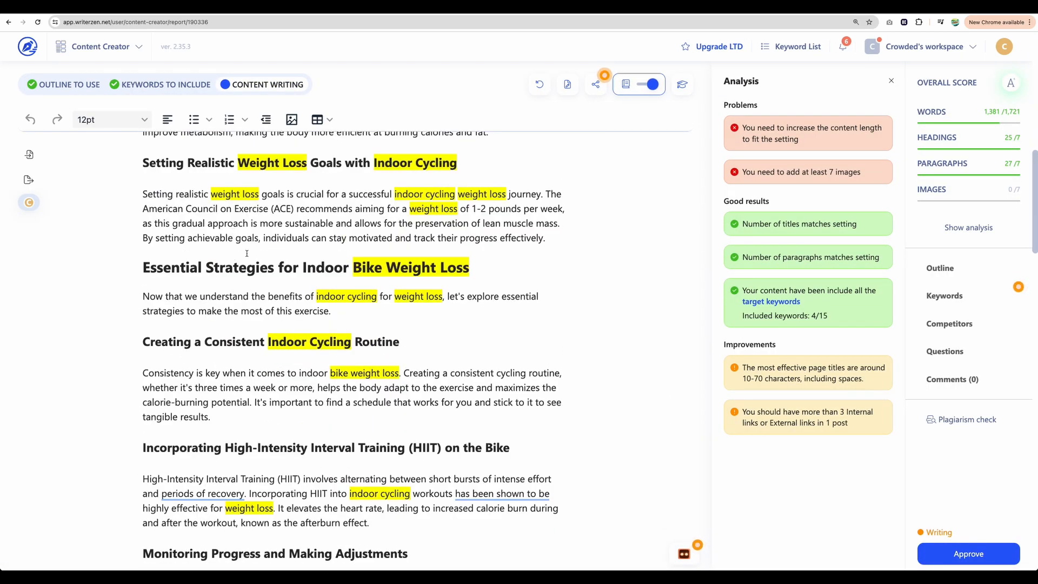
pyautogui.scroll(12, 247, 253)
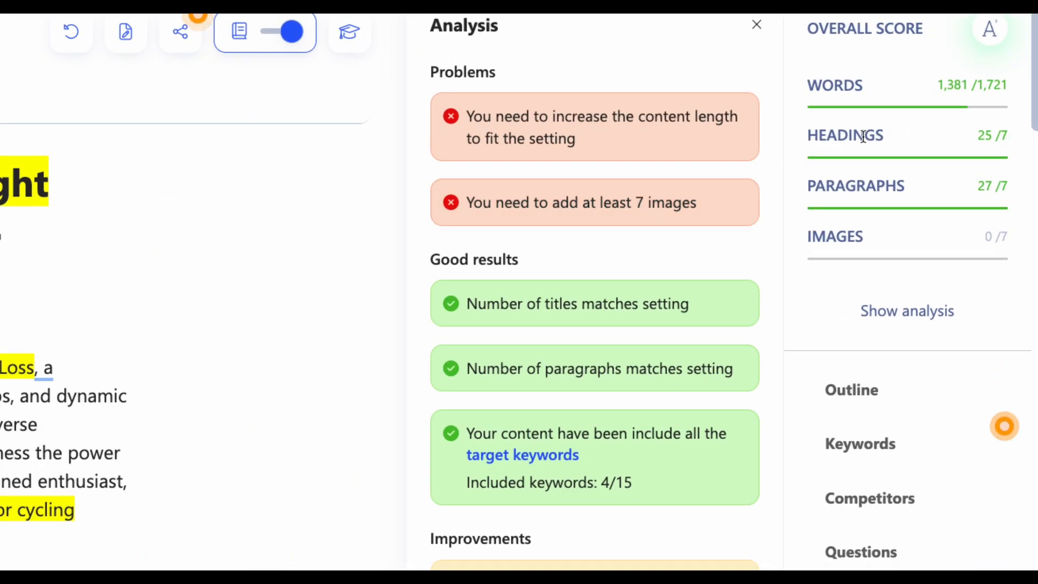
pyautogui.scroll(-5, 863, 136)
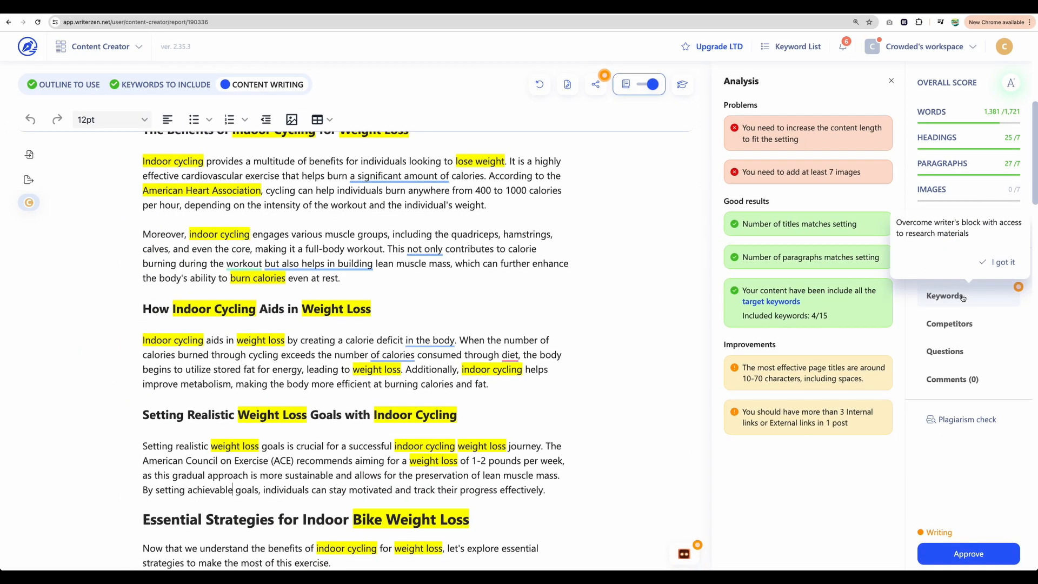
# - Open the keyword usage list beside the article and look through the target keywords and their usage counts
pyautogui.click(892, 446)
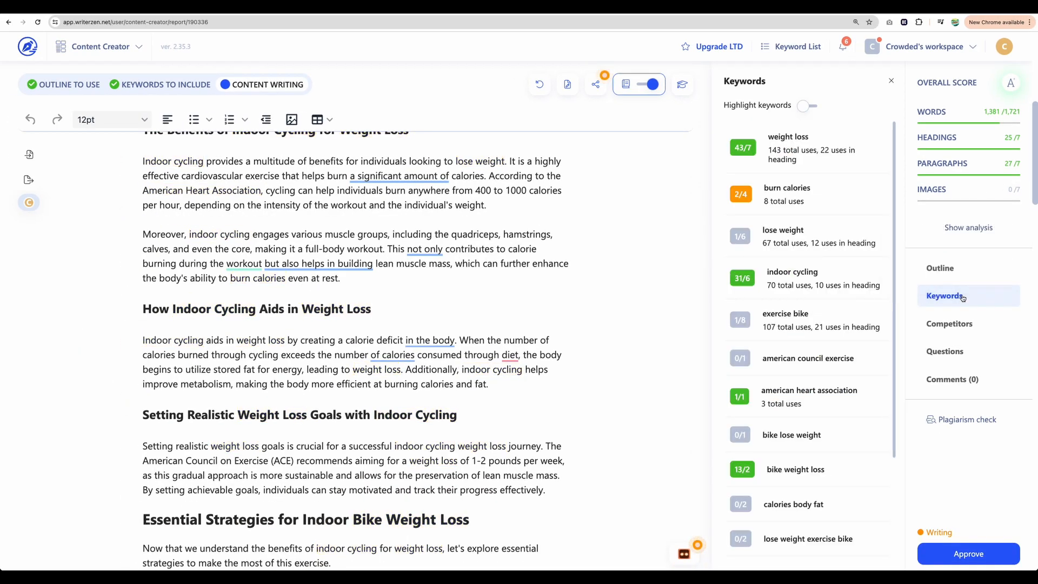
pyautogui.scroll(-3, 838, 216)
pyautogui.scroll(3, 842, 230)
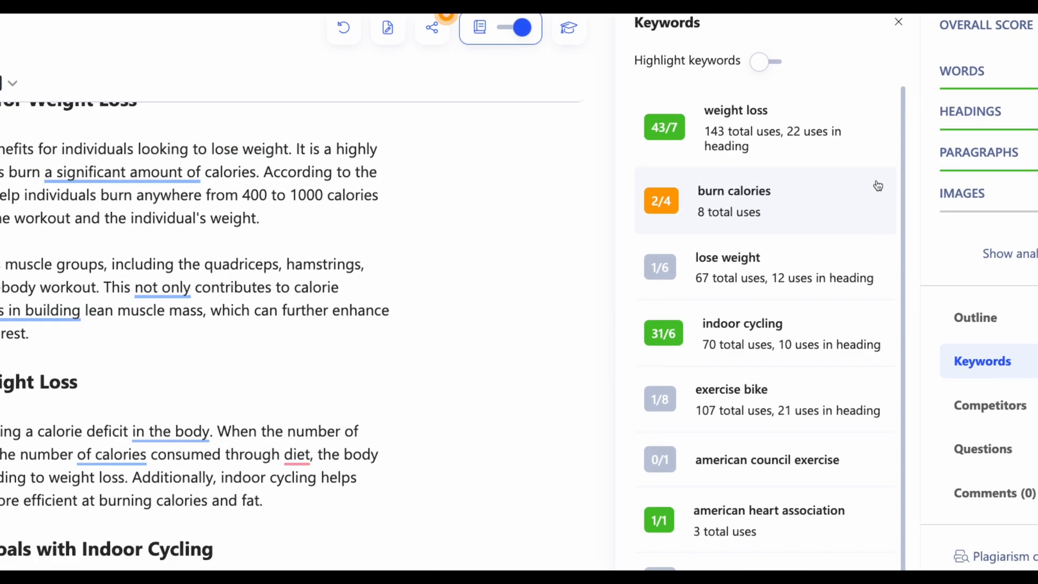
pyautogui.scroll(-3, 785, 234)
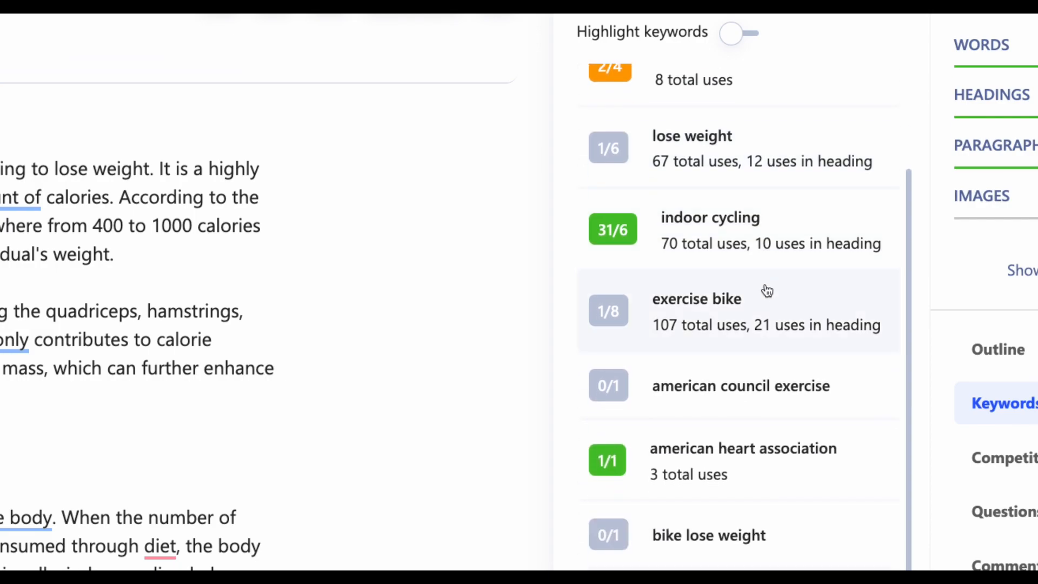
pyautogui.scroll(-1, 802, 479)
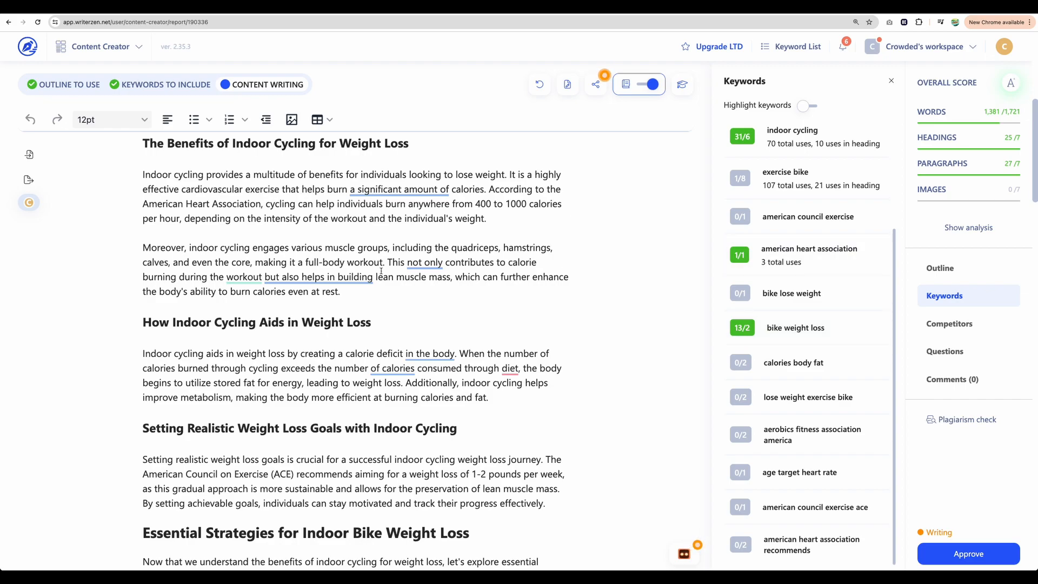
# - Review the article from its title to the closing paragraphs and approve it
pyautogui.scroll(6, 380, 271)
pyautogui.moveTo(139, 155)
pyautogui.mouseDown()
pyautogui.moveTo(301, 209)
pyautogui.moveTo(136, 164)
pyautogui.mouseUp()
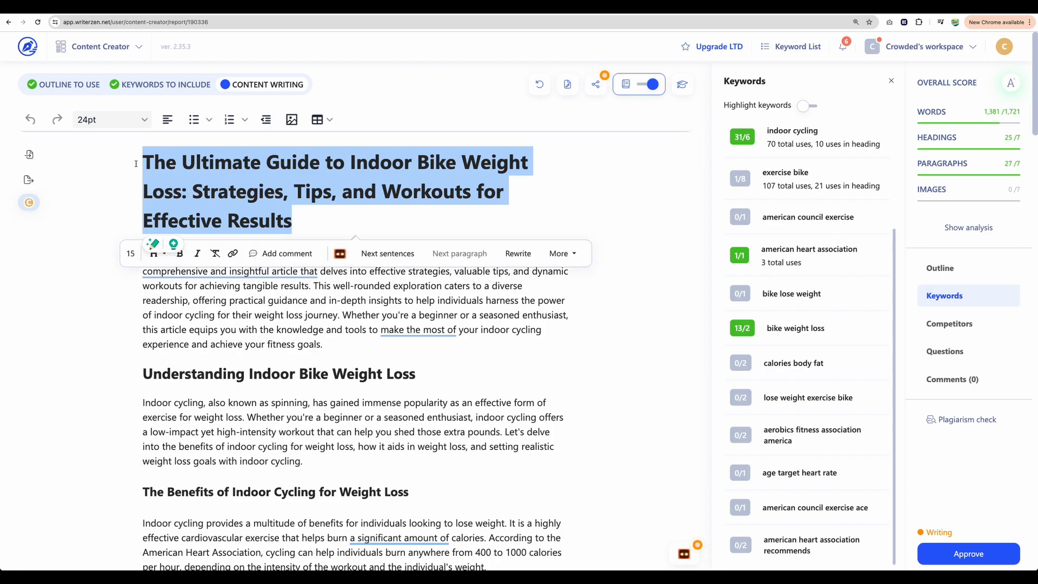
pyautogui.moveTo(143, 164); pyautogui.dragTo(295, 198)
pyautogui.scroll(-18, 360, 304)
pyautogui.scroll(-15, 361, 302)
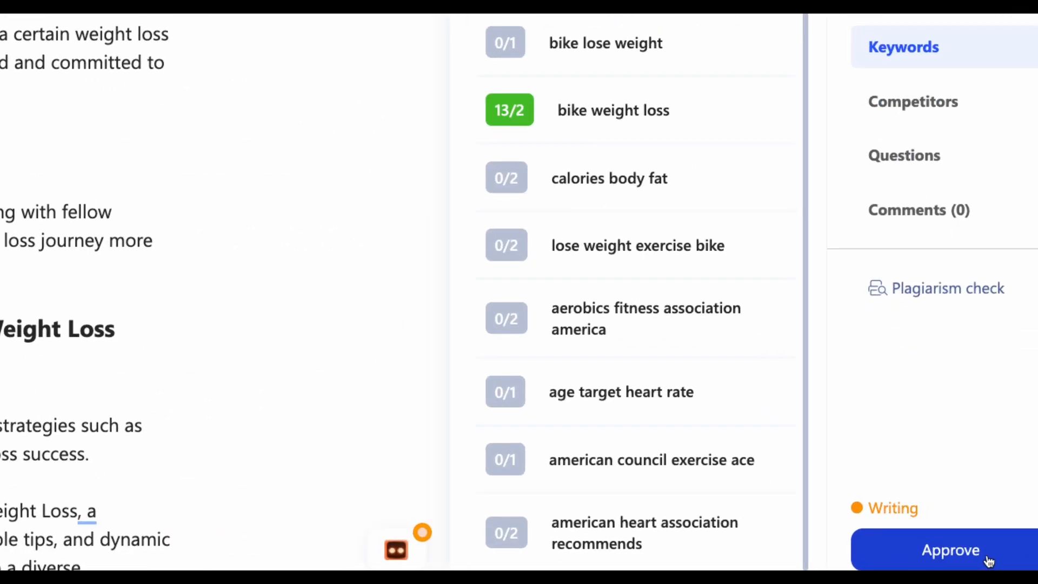
pyautogui.click(980, 551)
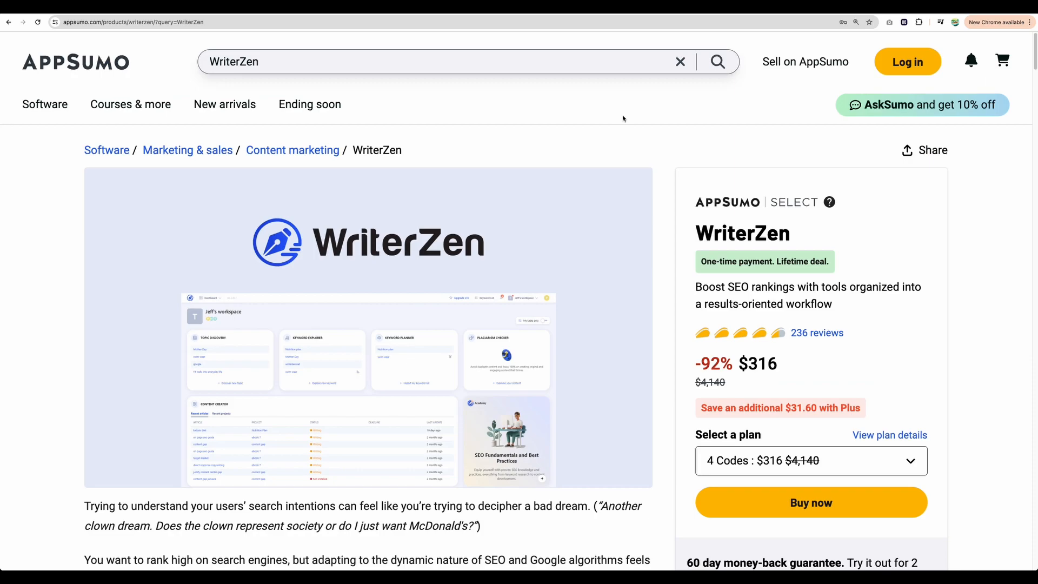
# - Switch to AppSumo, reduce the page zoom and compare the WriterZen and NeuronWriter lifetime deal pages
pyautogui.hotkey('ctrl', '-')
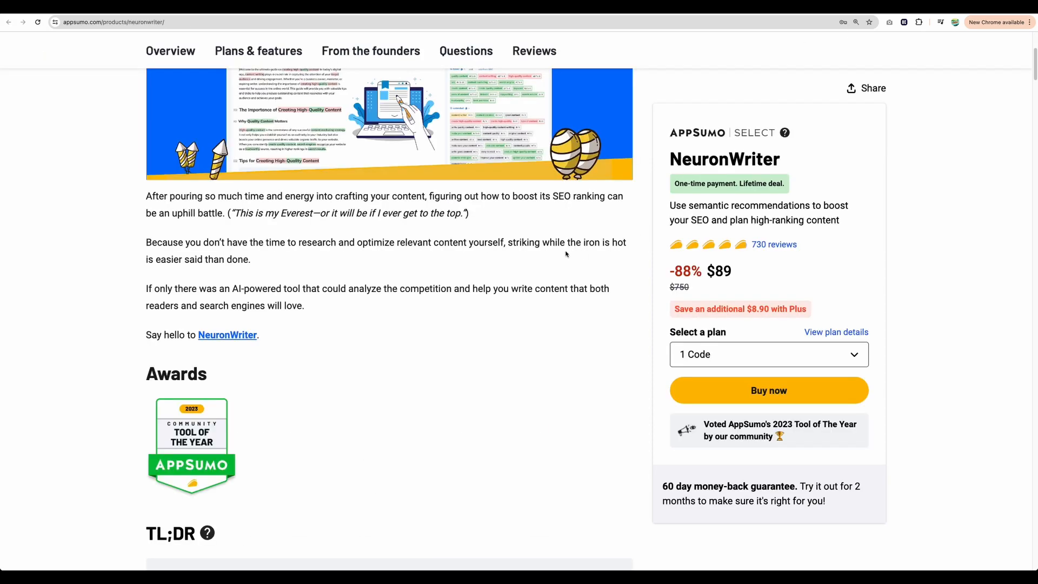
pyautogui.scroll(5, 580, 253)
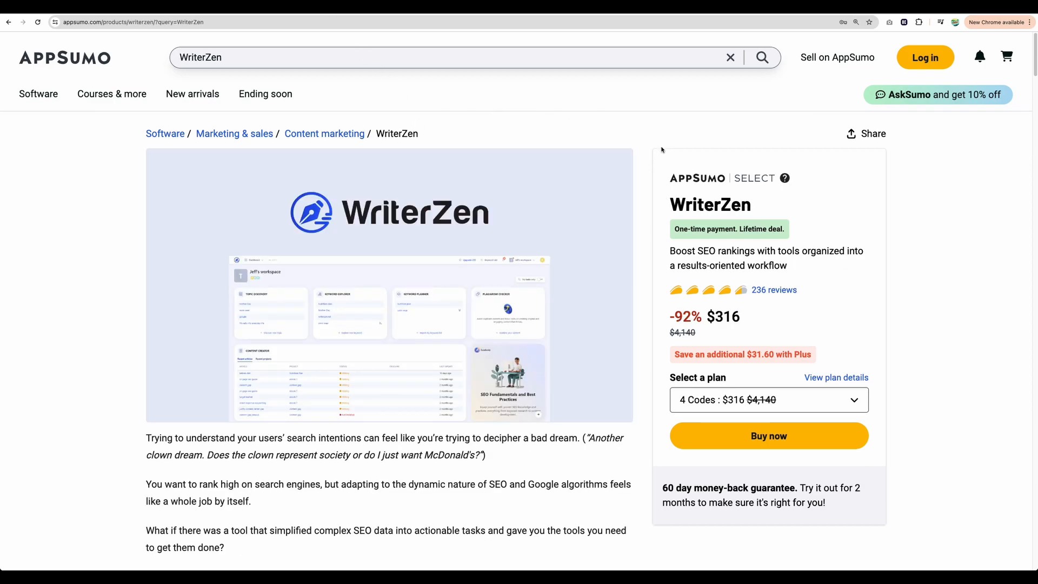
pyautogui.scroll(-20, 660, 148)
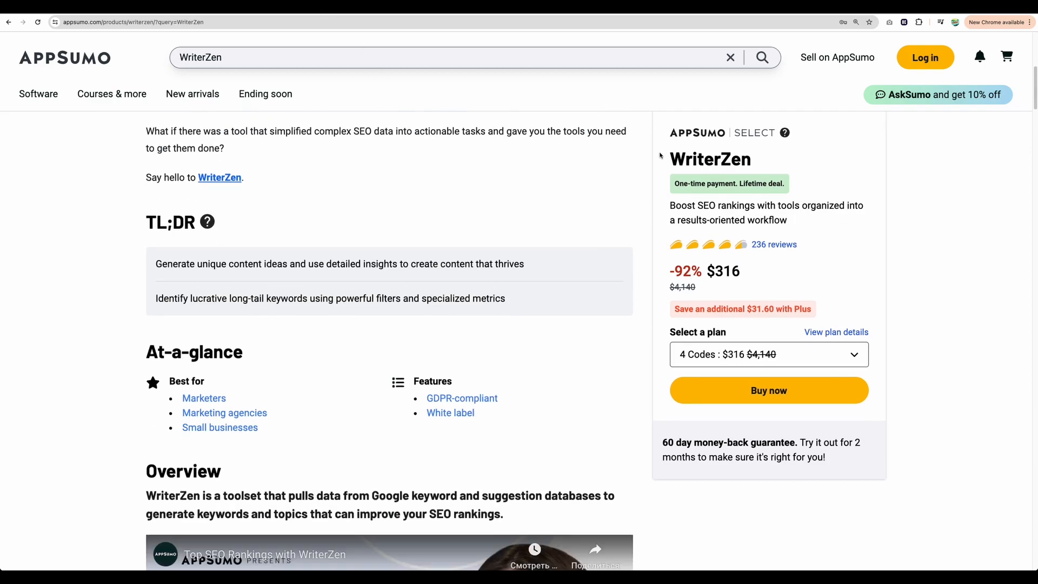
# - Select the 1 Code plan for the WriterZen deal and look through the product page
pyautogui.click(769, 318)
pyautogui.click(719, 342)
pyautogui.scroll(10, 524, 294)
pyautogui.scroll(6, 527, 292)
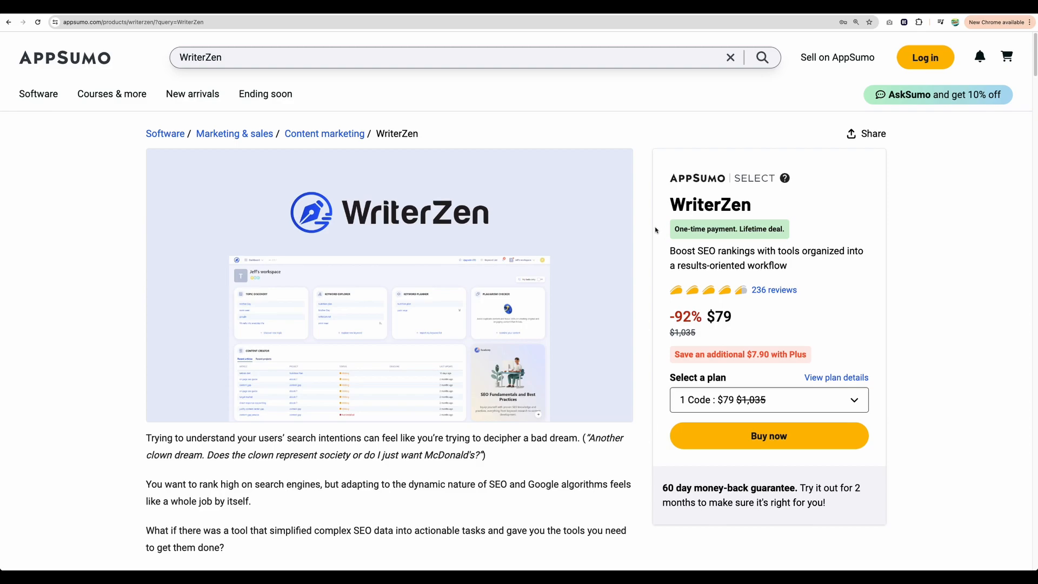
pyautogui.scroll(-10, 643, 231)
pyautogui.scroll(-5, 636, 233)
pyautogui.scroll(15, 637, 233)
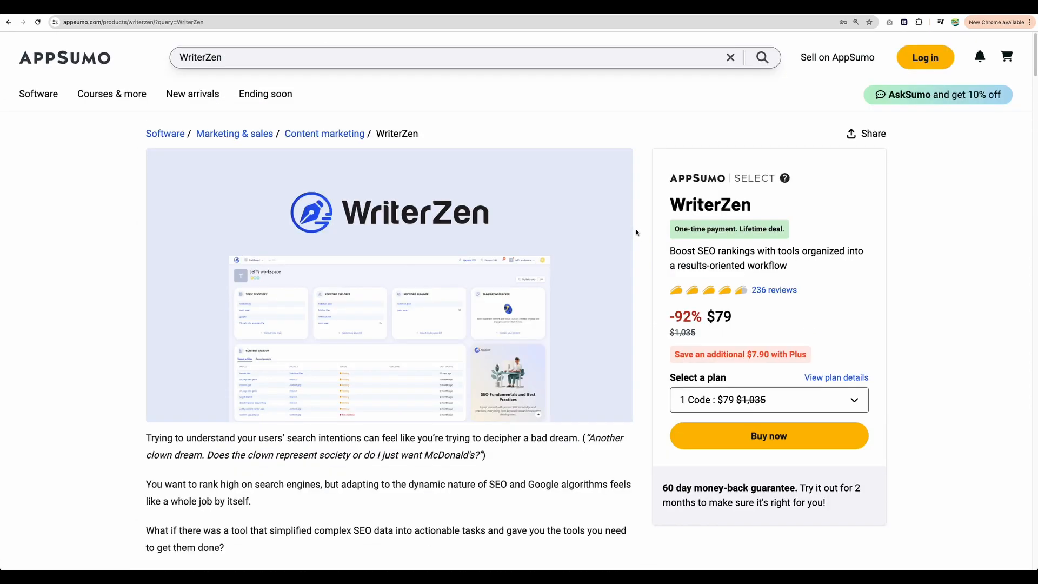